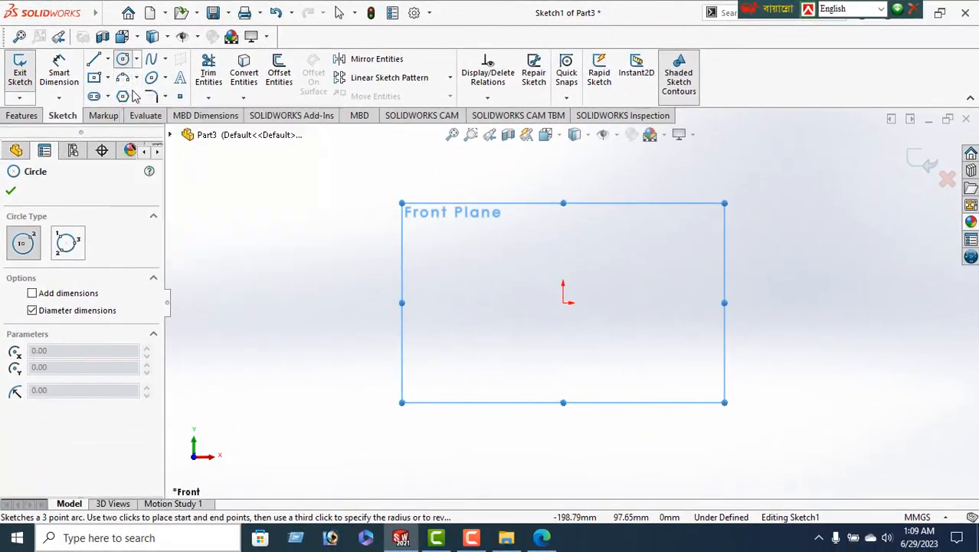
Step: Sketch a circle centred on the origin and a smaller one about 34 mm in diameter, above and to the right of it
left_click(563, 303)
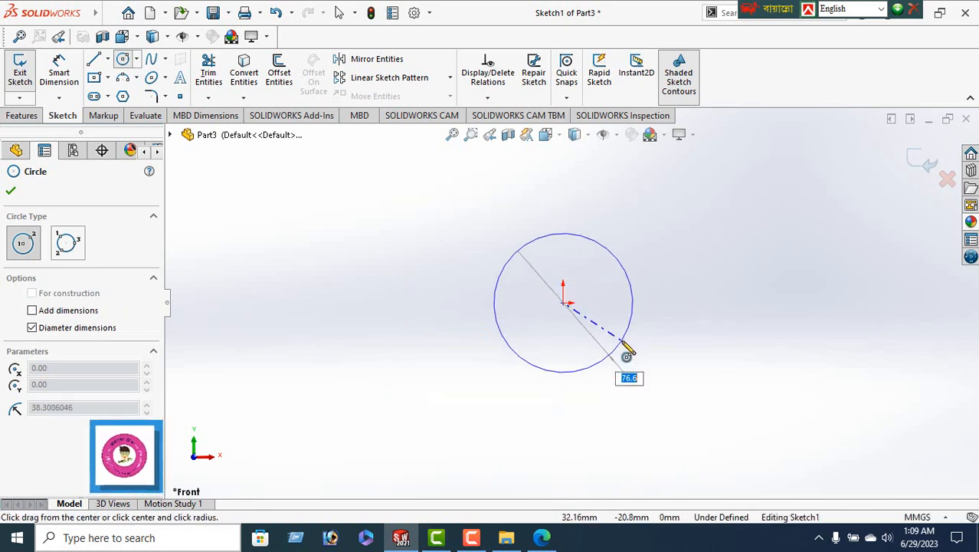
key("Return")
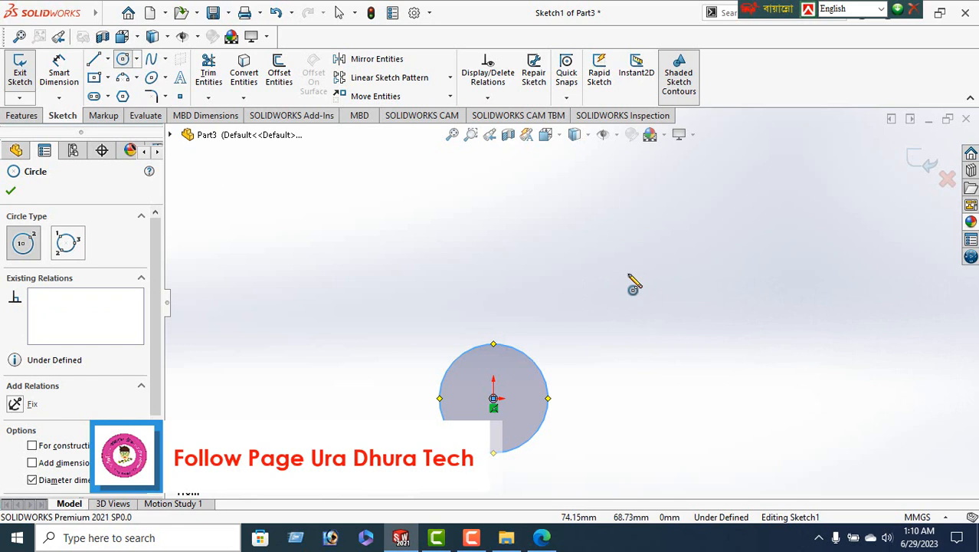
left_click(629, 273)
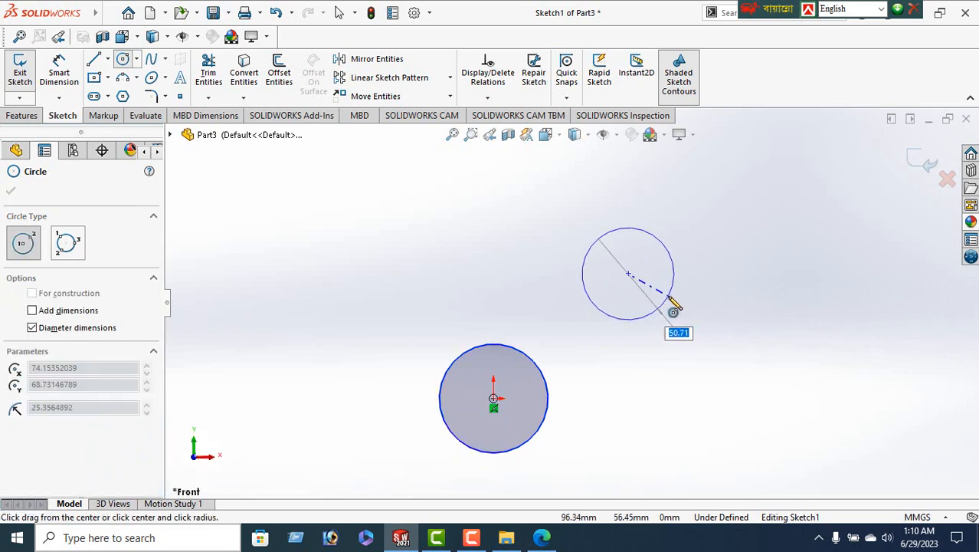
left_click(669, 300)
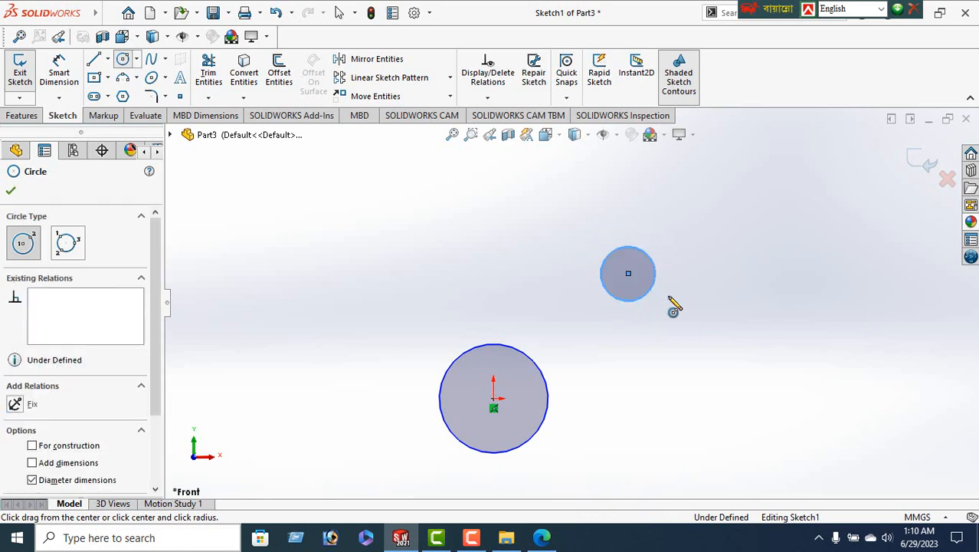
left_click(13, 192)
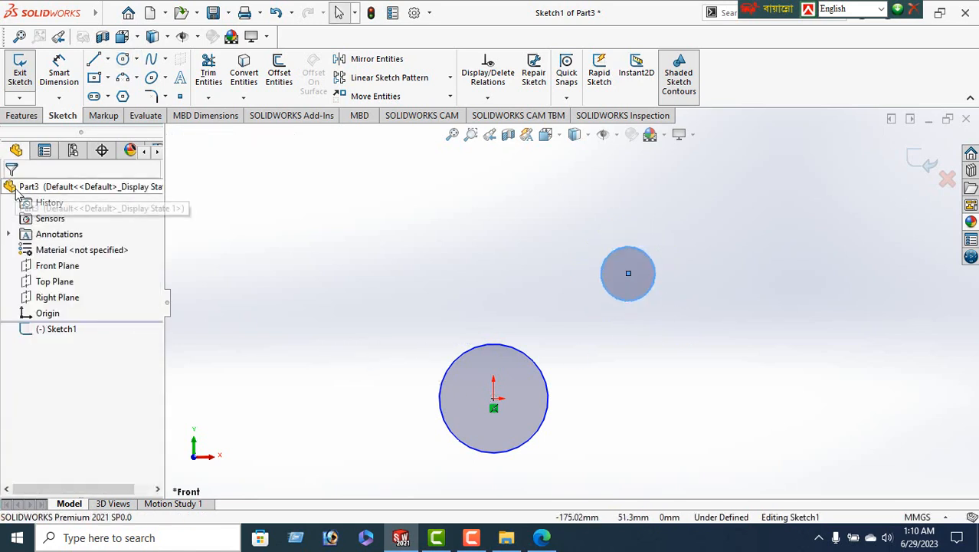
Step: Check the Exercise-10 drawing in the browser and dimension the horizontal distance between the two circle centres as 85 mm
left_click(542, 539)
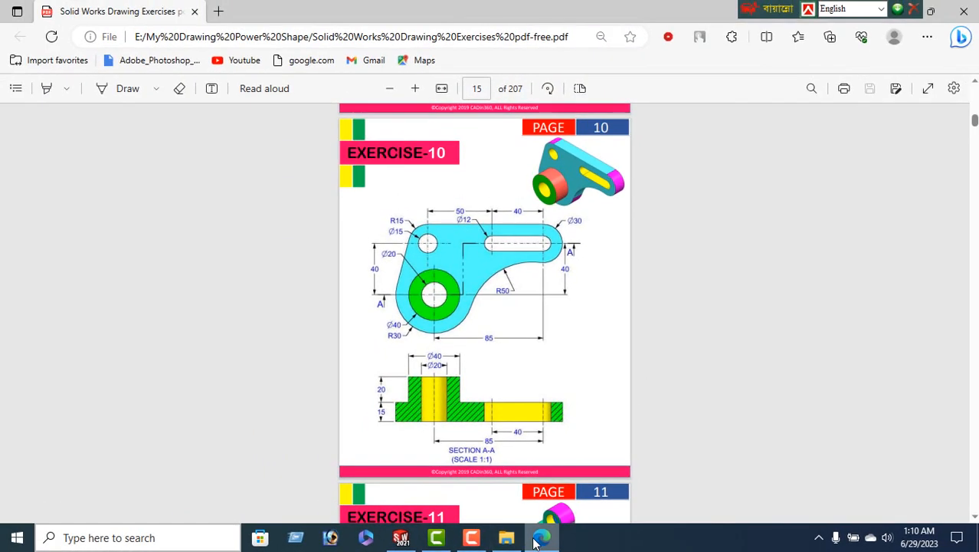
left_click(540, 537)
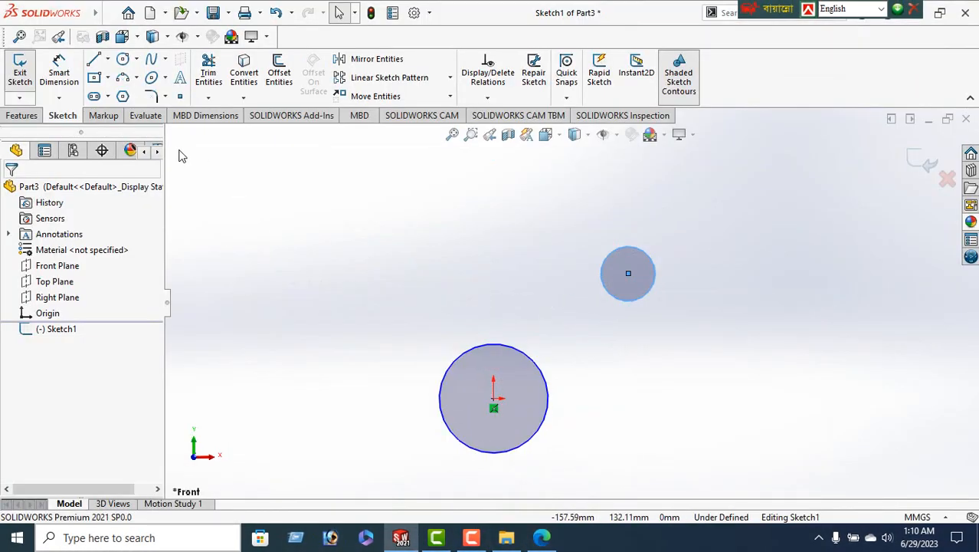
left_click(59, 70)
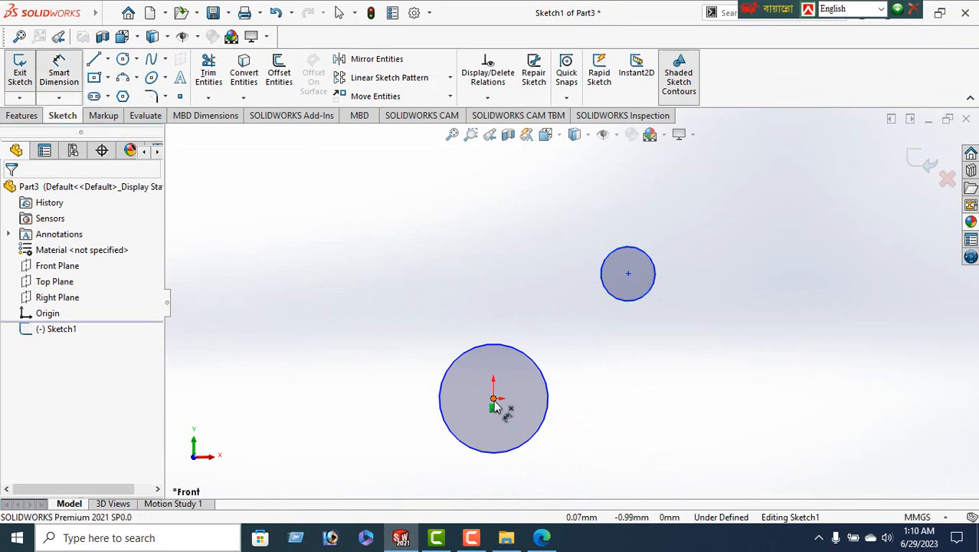
left_click(495, 402)
left_click(628, 275)
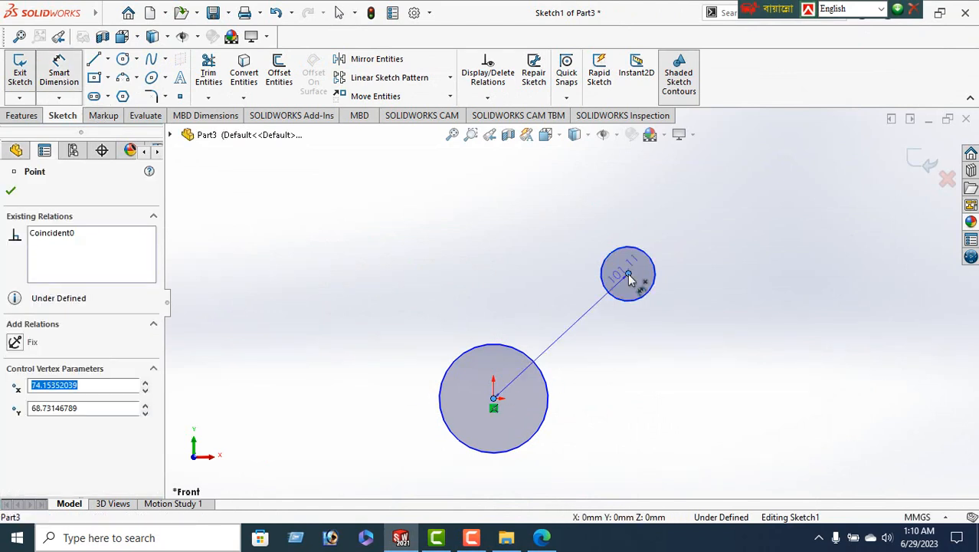
left_click(625, 443)
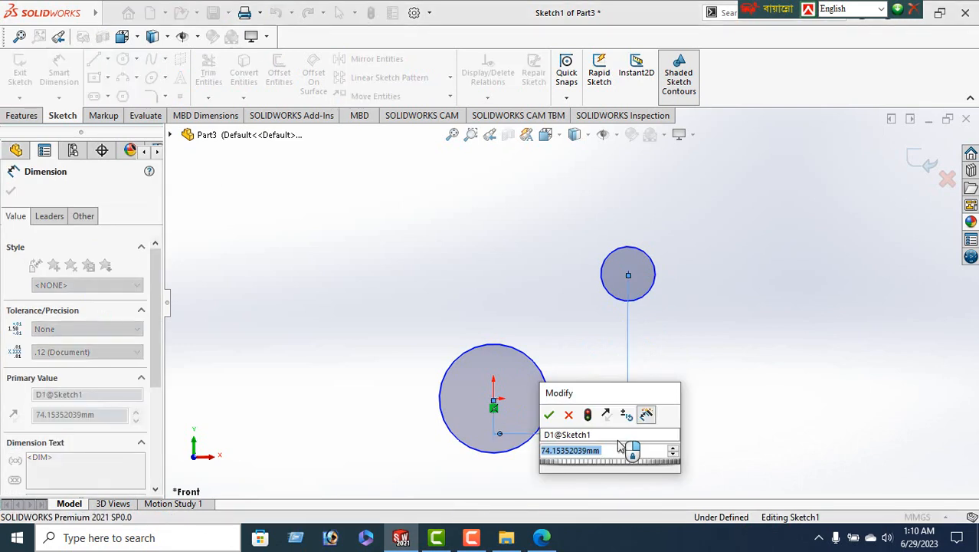
type("85")
key("Return")
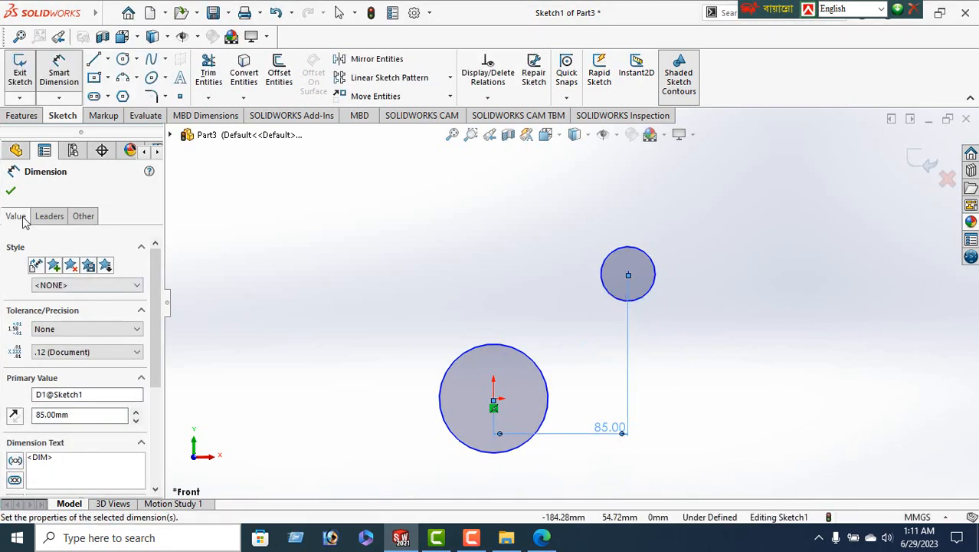
left_click(9, 193)
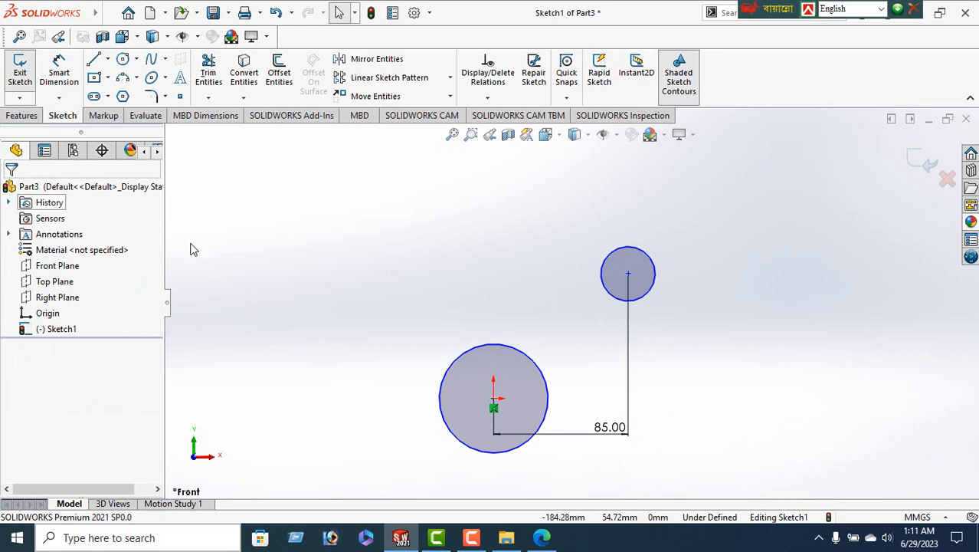
Step: Consult the Exercise-10 drawing in the browser and copy the smaller circle by -90 mm in X and 0 mm in Y
left_click(541, 538)
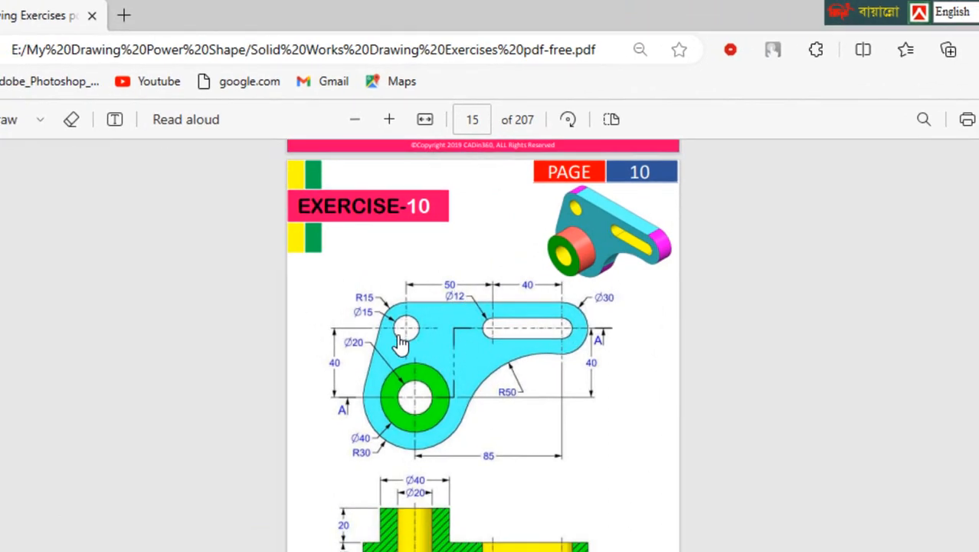
left_click(544, 538)
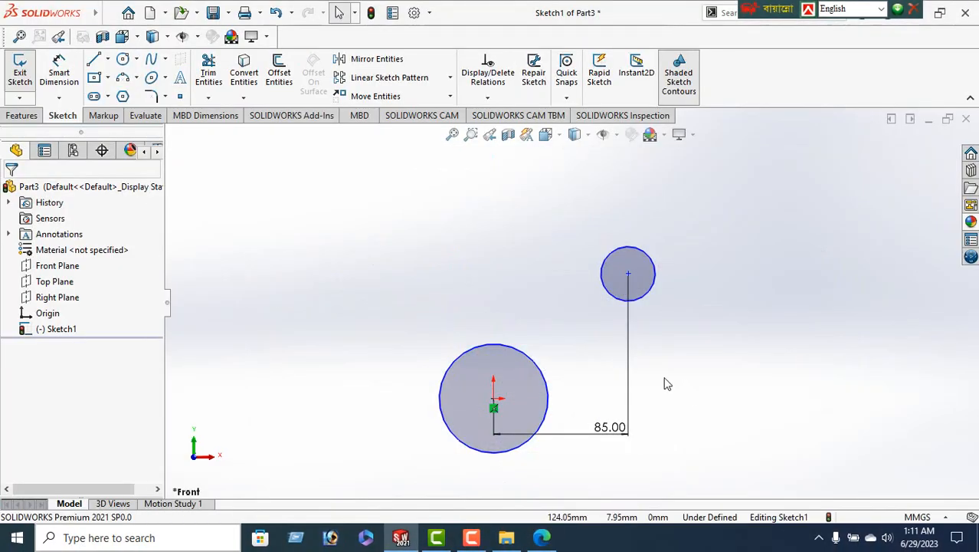
left_click(648, 294)
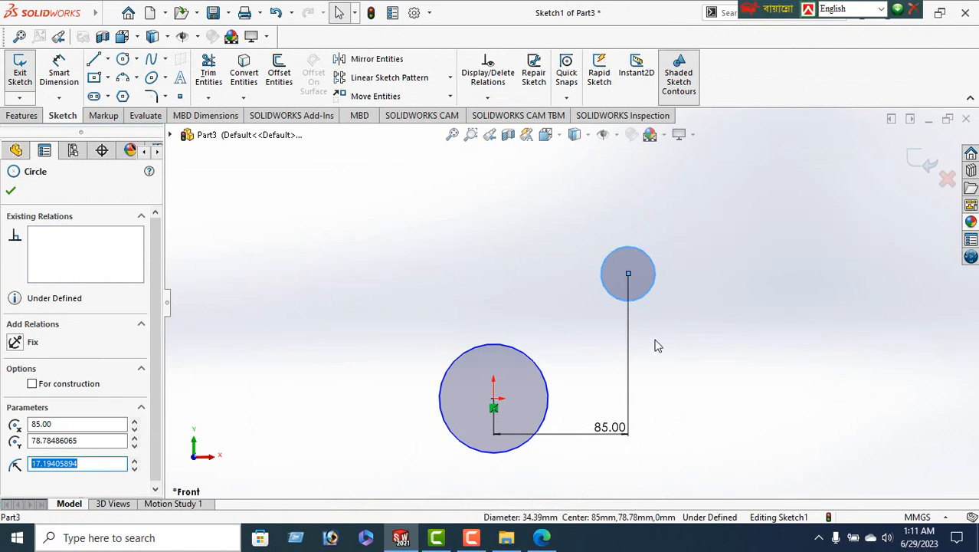
left_click(450, 96)
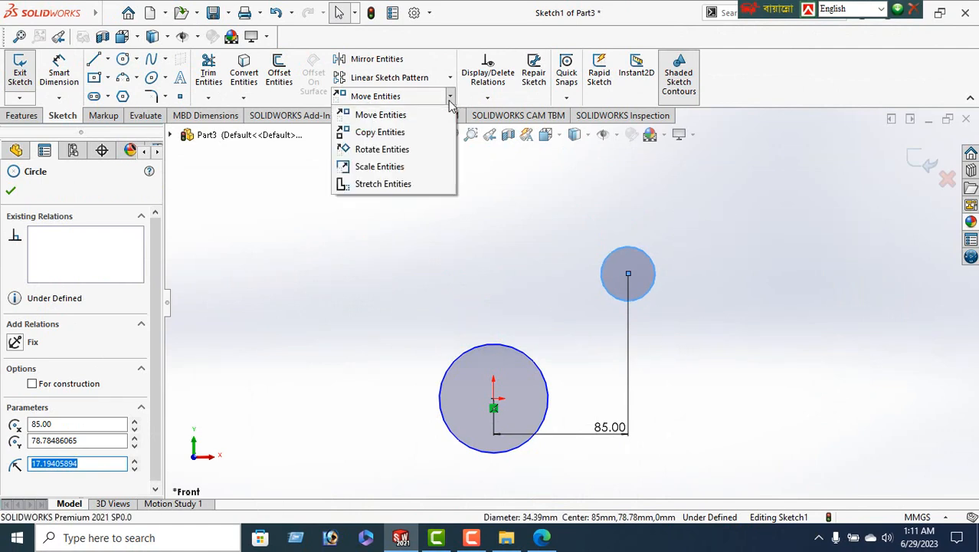
left_click(380, 132)
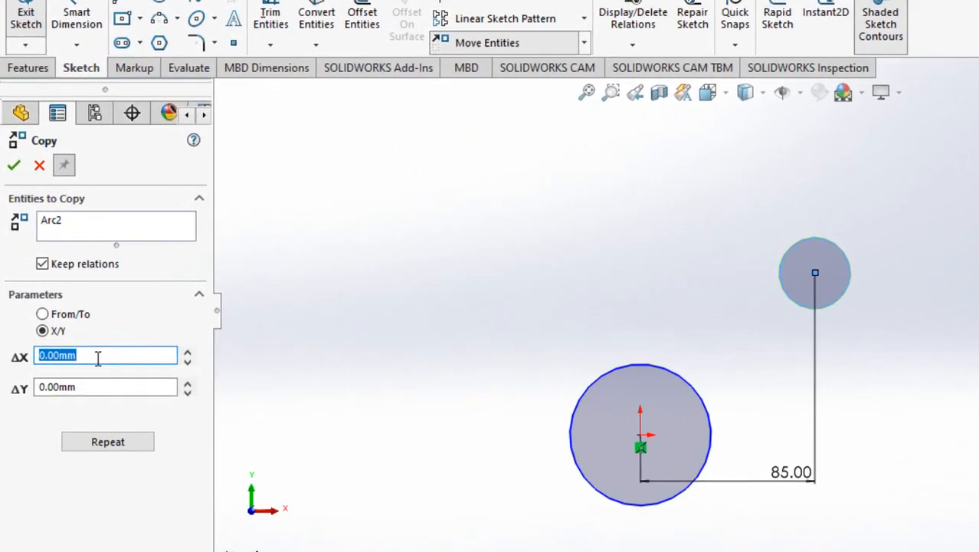
type("-9")
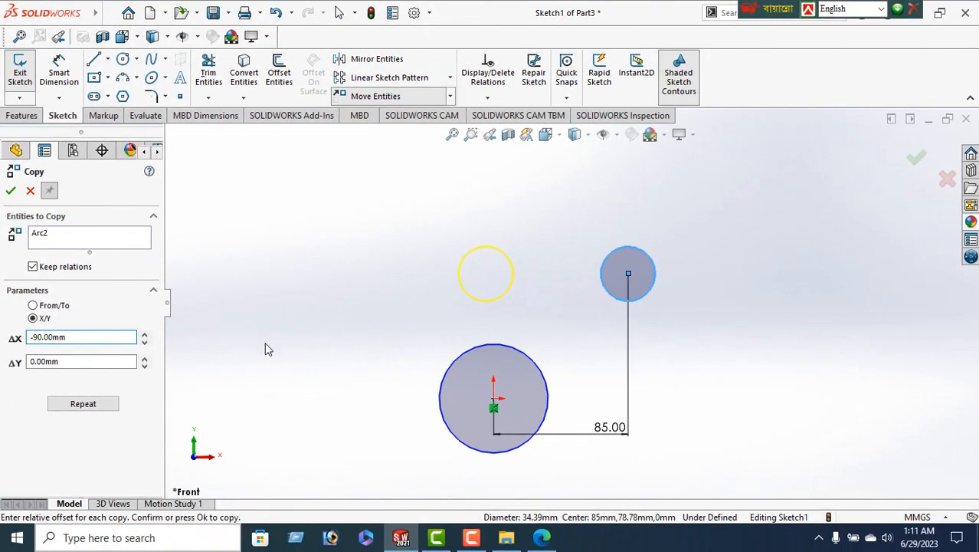
left_click(10, 191)
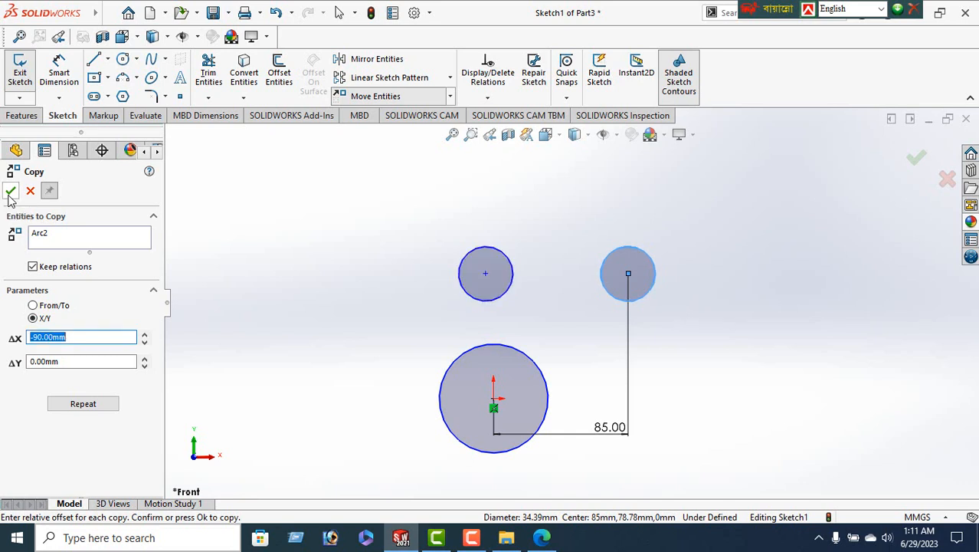
left_click(10, 192)
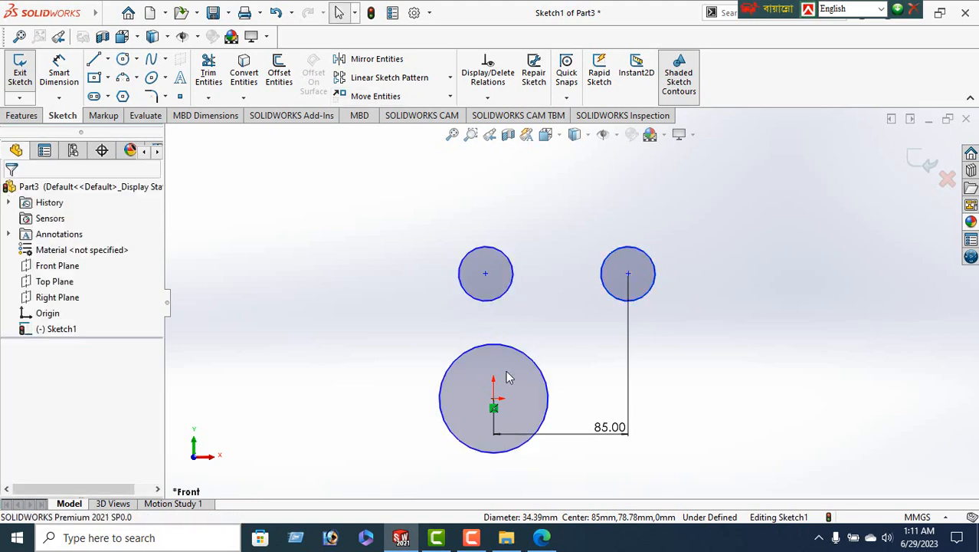
left_click(542, 539)
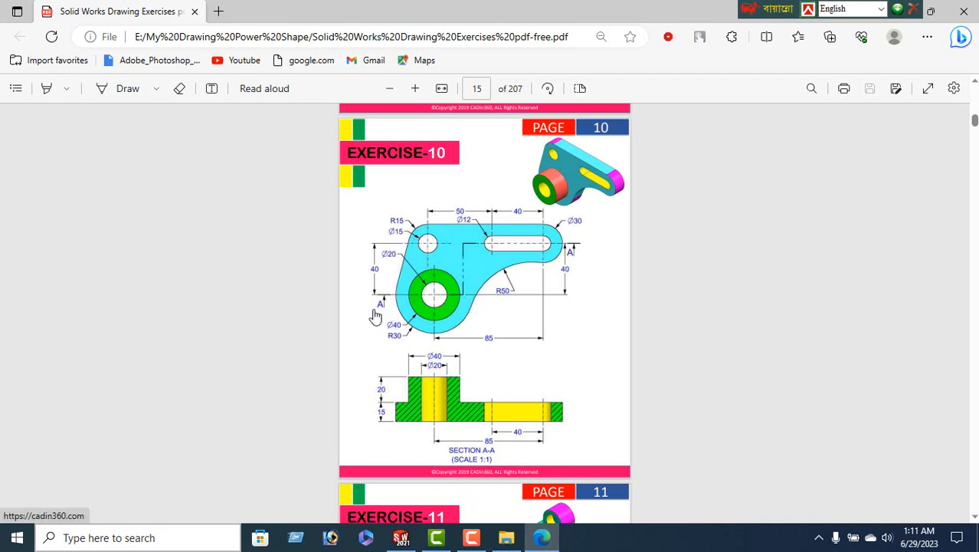
left_click(542, 538)
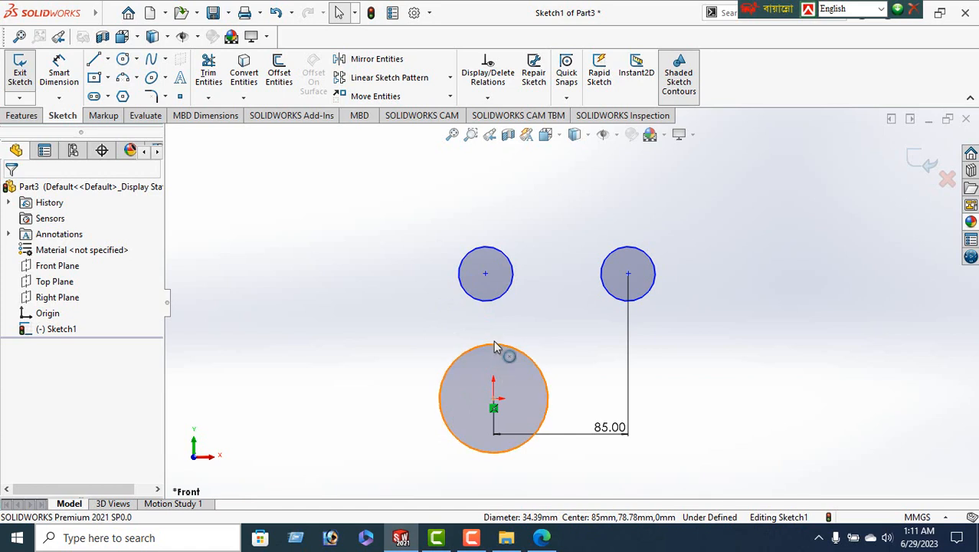
left_click(94, 60)
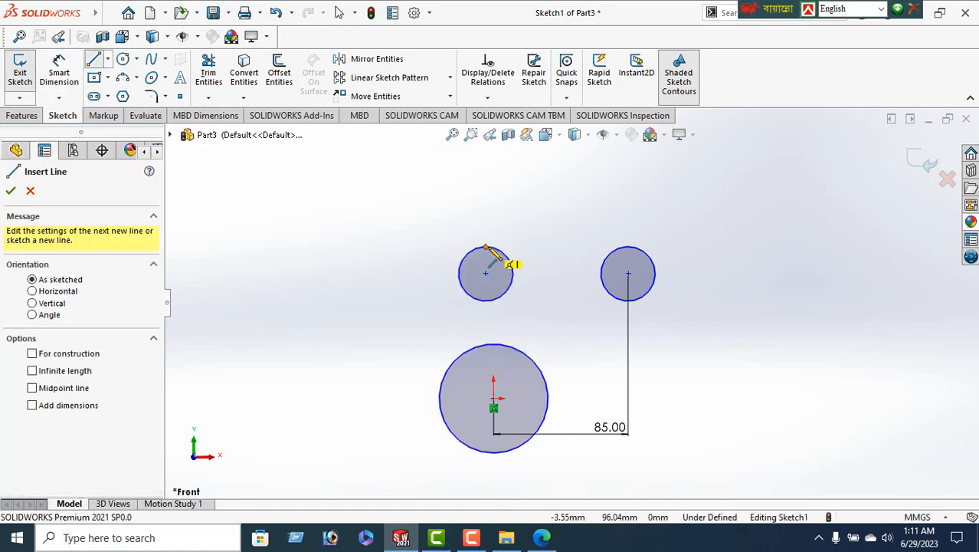
left_click(485, 247)
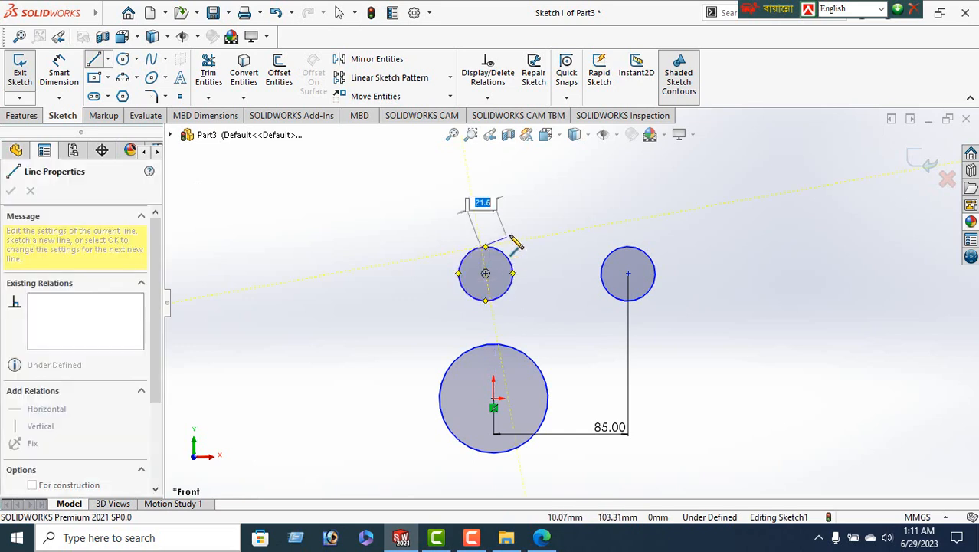
key("Escape")
key("Escape")
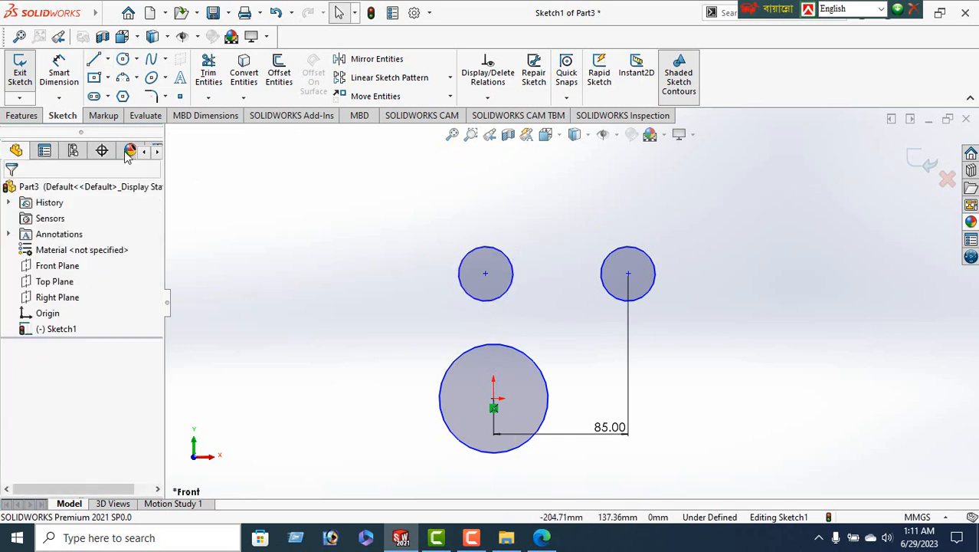
Step: Sketch a horizontal line joining the topmost points of the two small circles
left_click(96, 61)
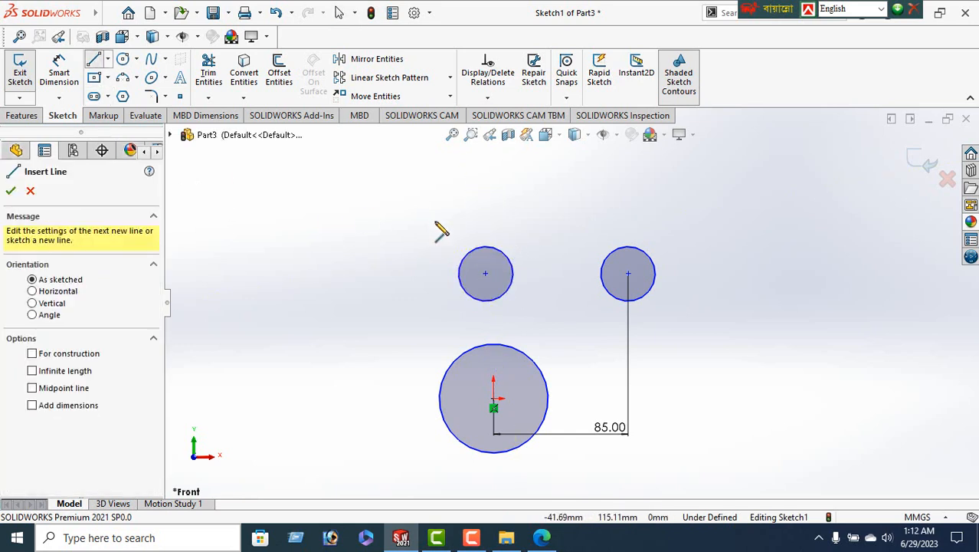
left_click(485, 246)
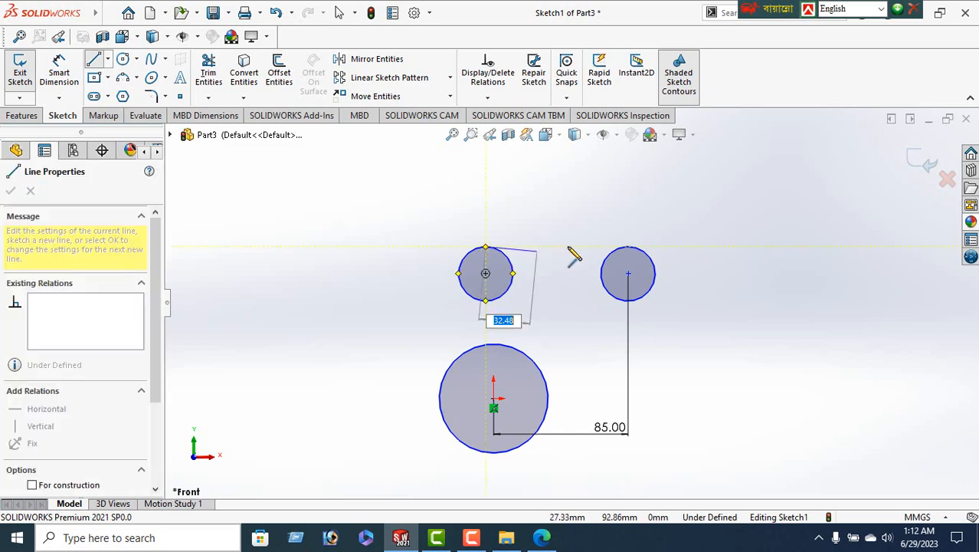
left_click(629, 247)
right_click(338, 192)
left_click(387, 212)
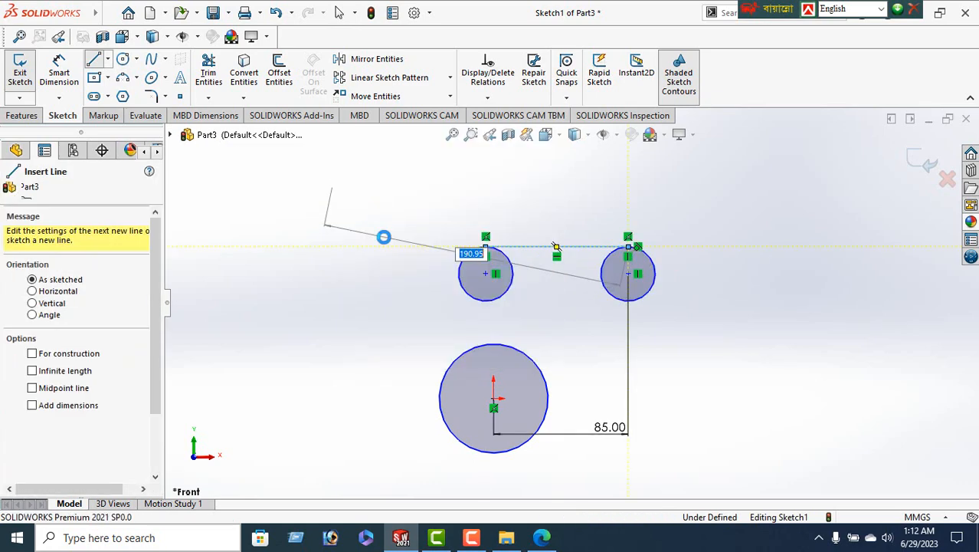
key("Escape")
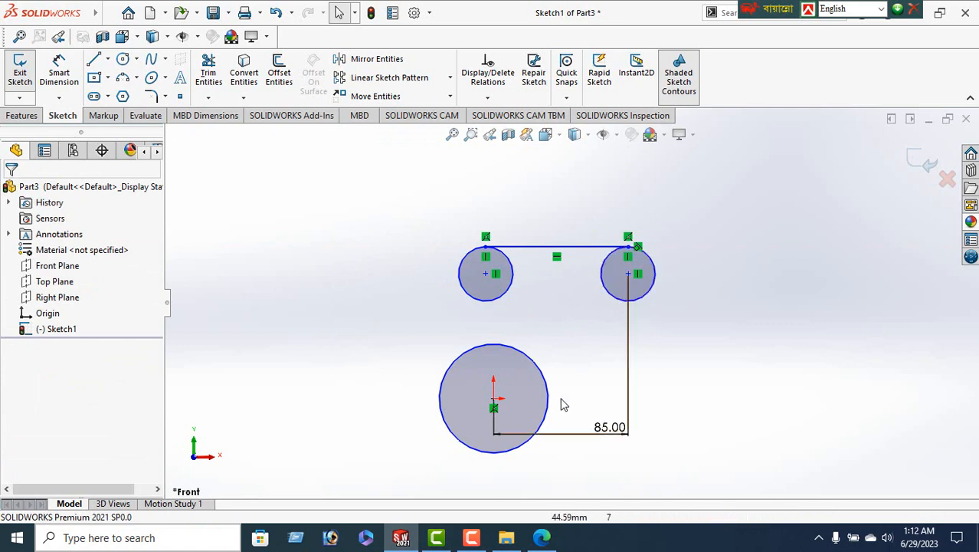
Step: Sketch a 3-point arc of radius 50 mm from the underside of the right small circle to the right side of the large circle
left_click(124, 78)
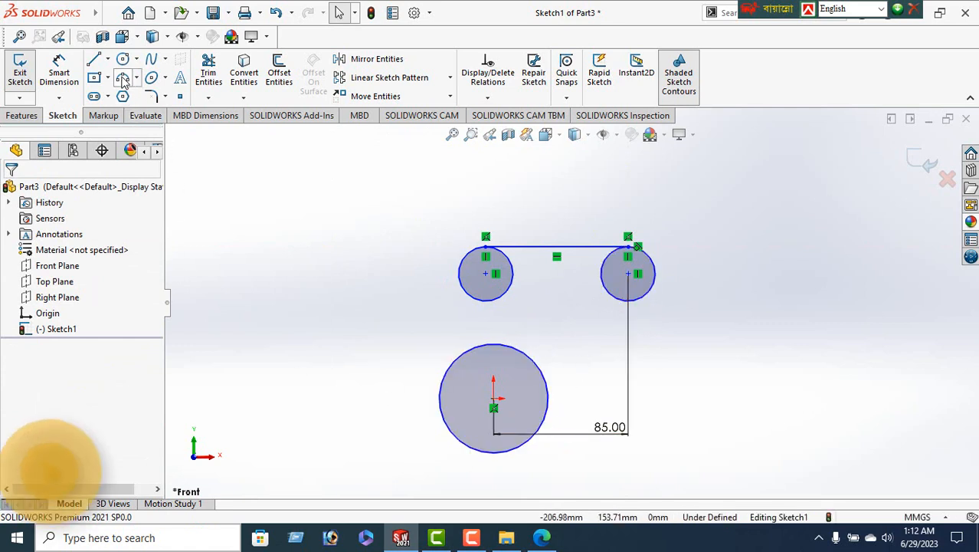
left_click(629, 301)
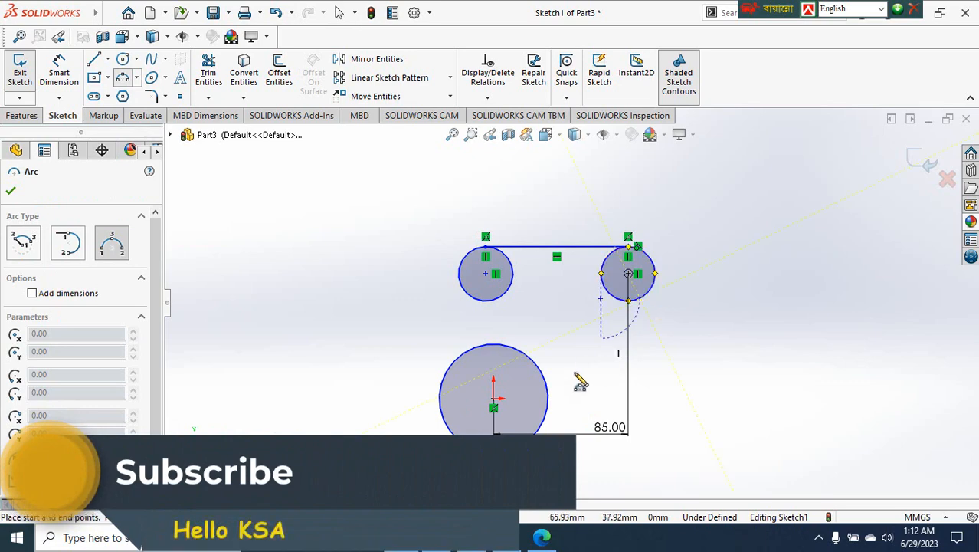
left_click(548, 406)
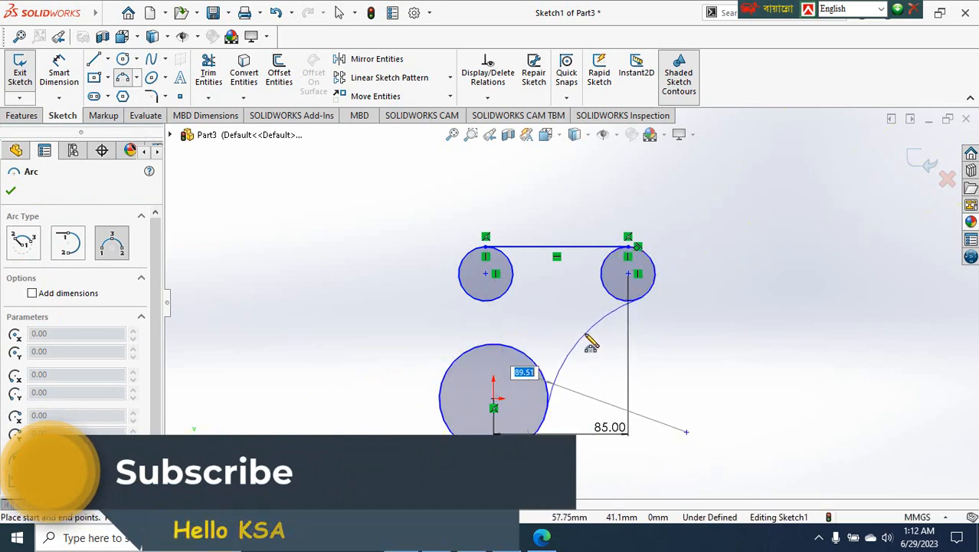
type("50")
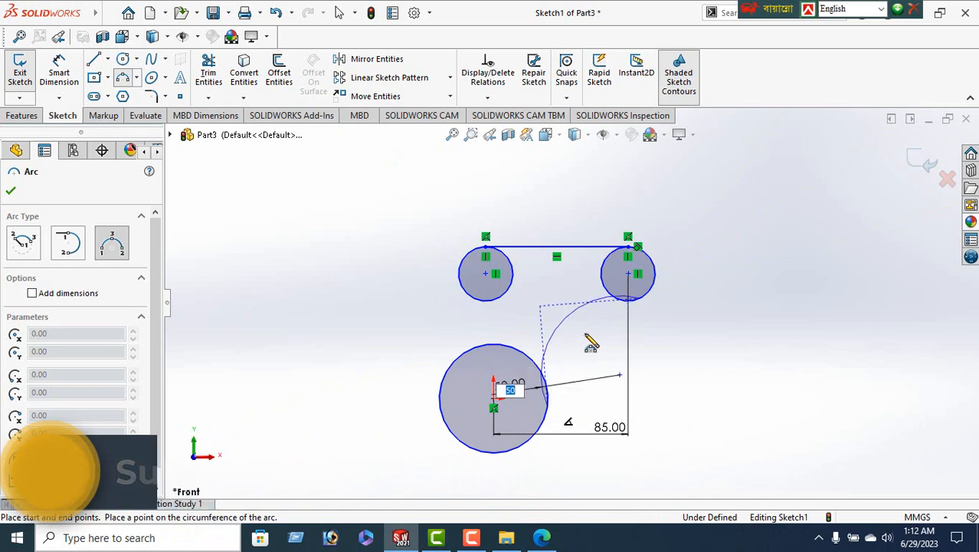
key("Return")
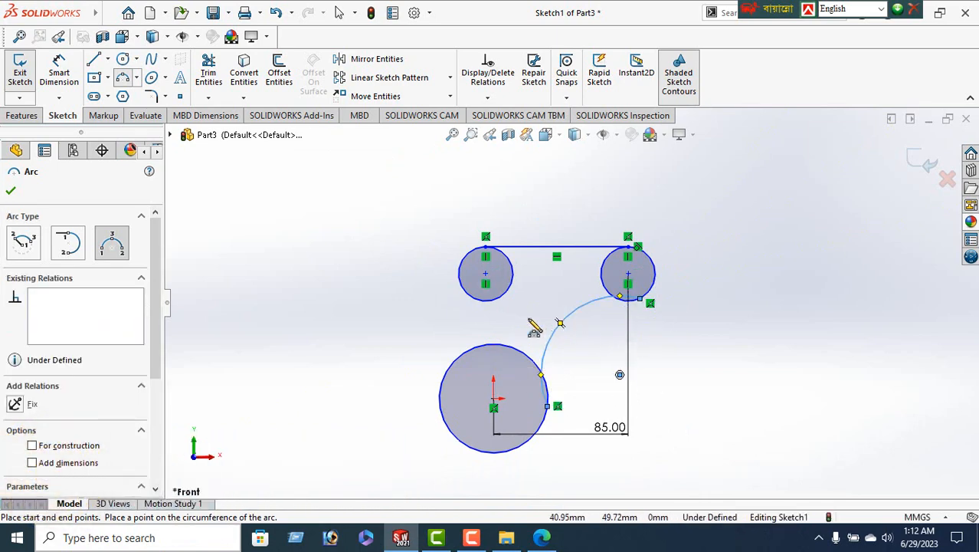
left_click(11, 192)
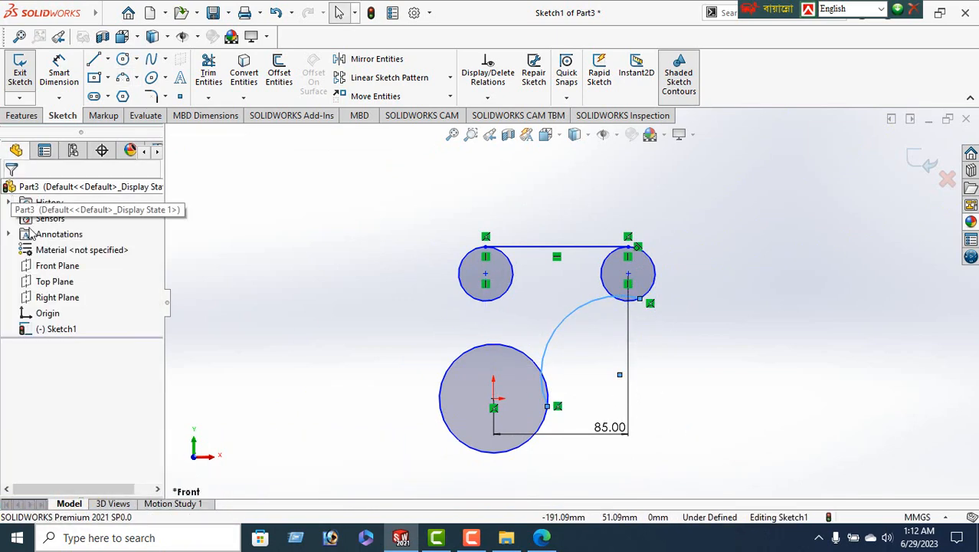
Step: Sketch a slanted line about 80 mm long joining the leftmost points of the left small circle and the large circle
left_click(95, 60)
left_click(458, 275)
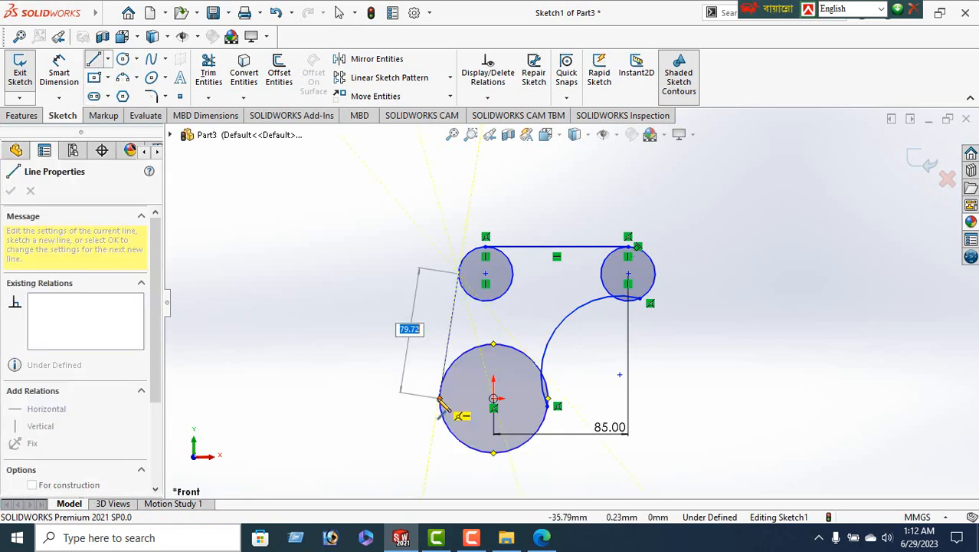
right_click(305, 231)
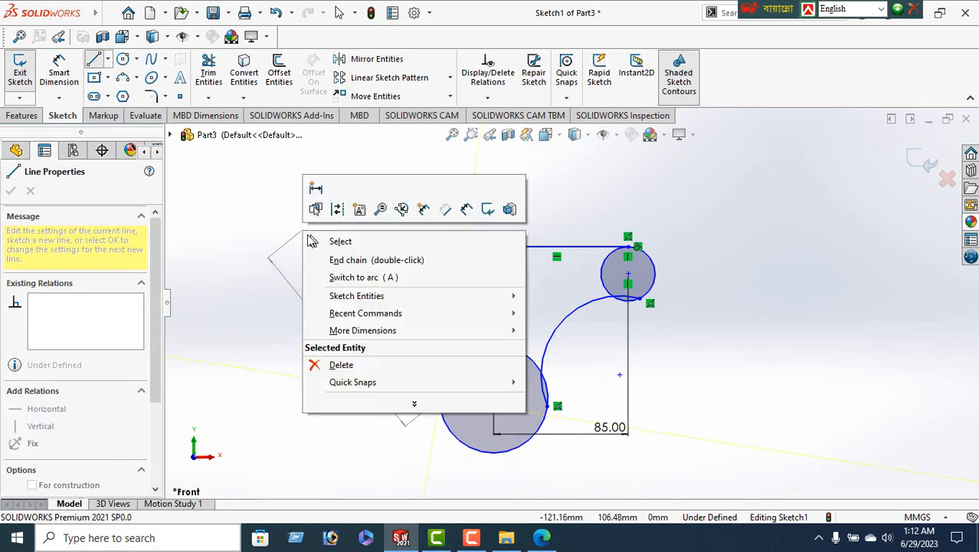
left_click(346, 260)
key("Escape")
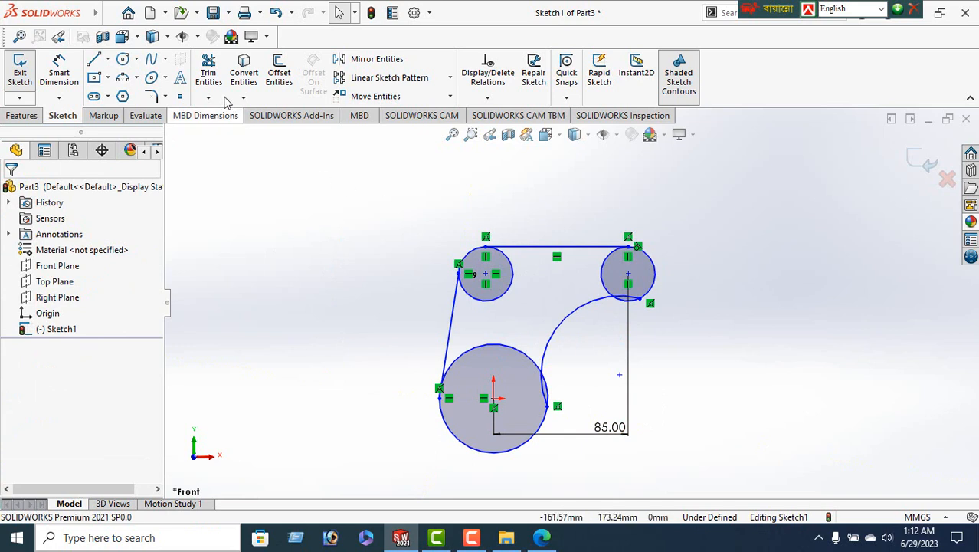
Step: Trim away the inner portions of the two small circles and the large circle with Power trim, leaving the outer outline
left_click(209, 75)
mouse_move(539, 290)
left_mouse_down()
mouse_move(508, 280)
mouse_move(482, 358)
left_mouse_up()
left_click_drag(531, 303, 609, 284)
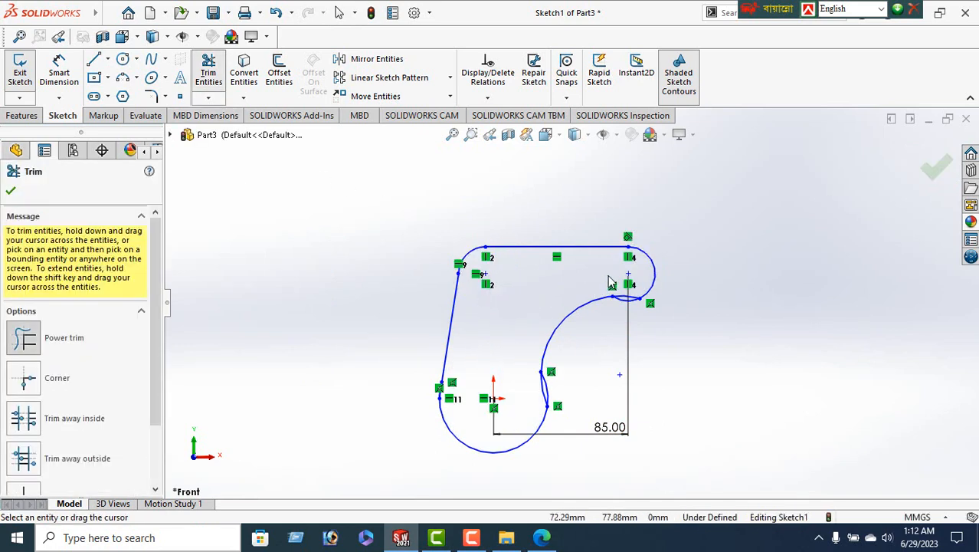
left_click(11, 192)
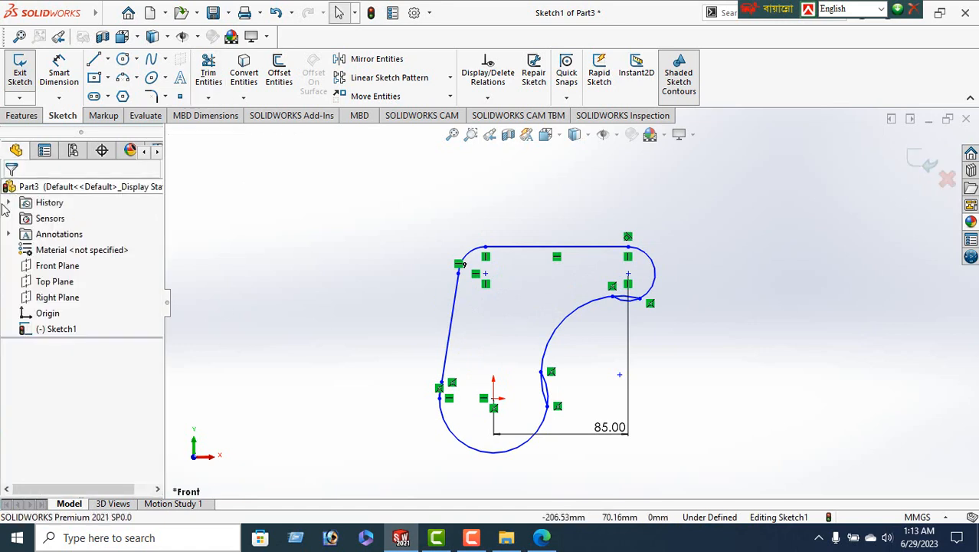
Step: Remove the short leftover circle segments at both ends of the large concave arc
left_click(549, 398)
left_click_drag(549, 398, 642, 305)
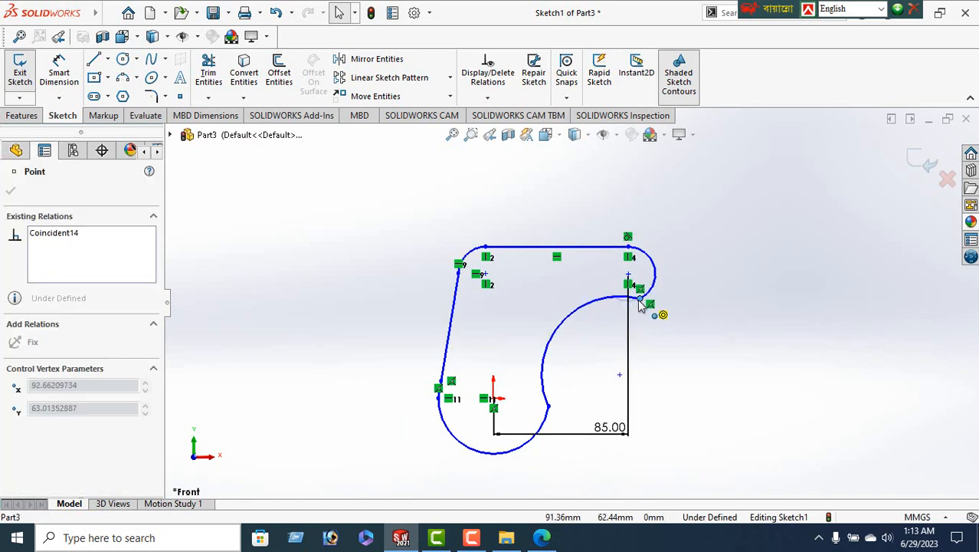
key("Escape")
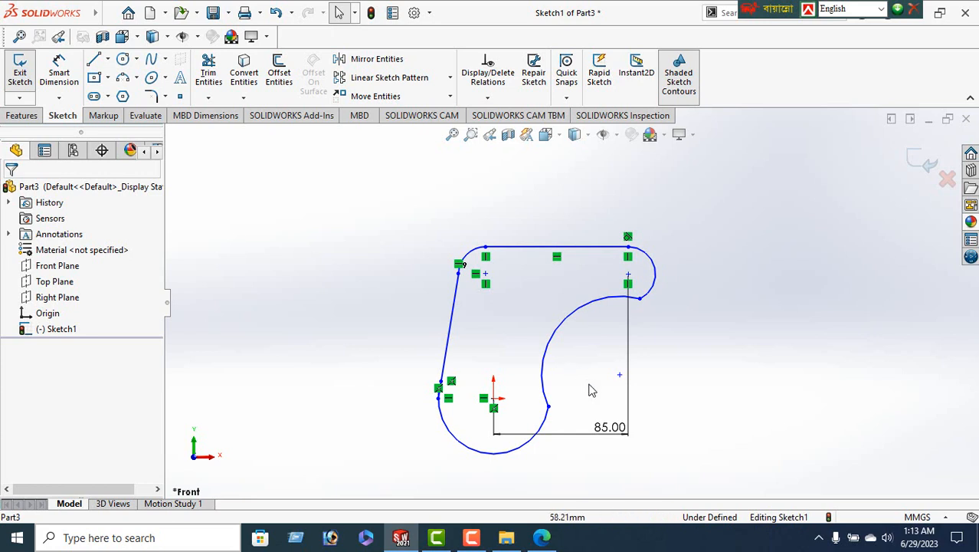
Step: Dimension the radius of the concave arc as 50 mm
left_click(59, 75)
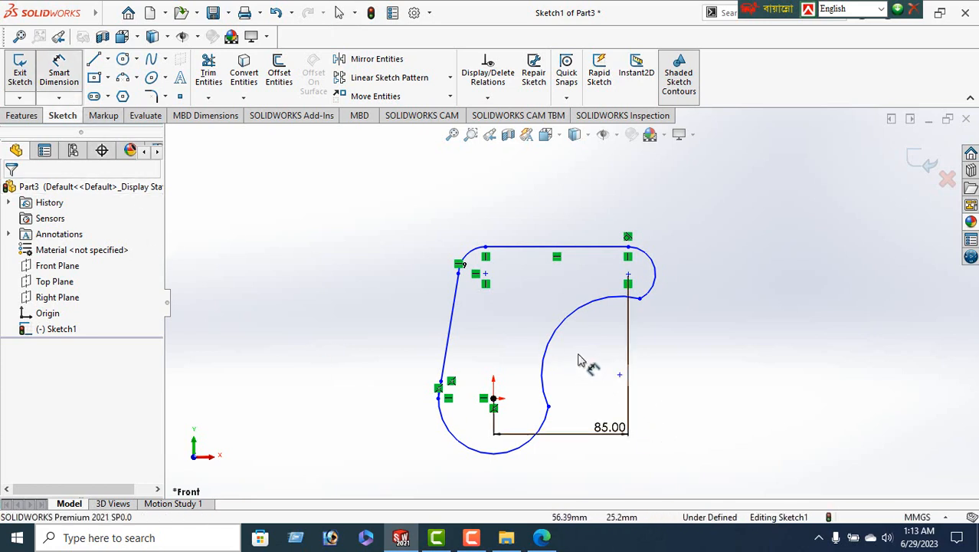
left_click(563, 333)
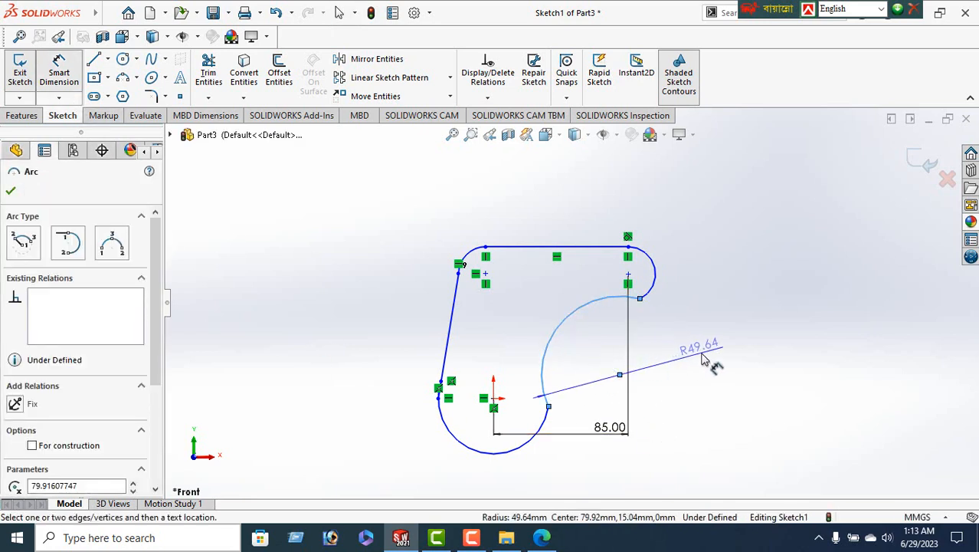
left_click(704, 359)
type("50")
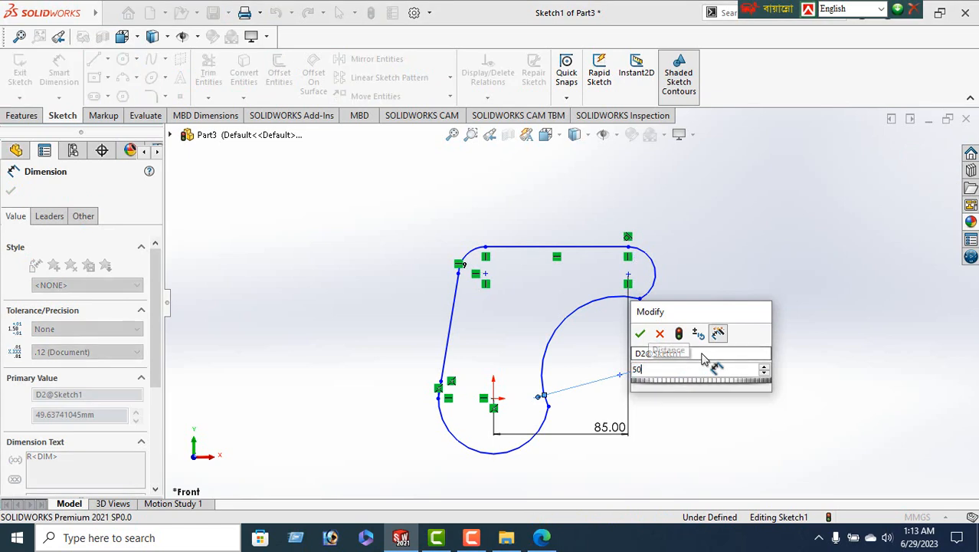
key("Return")
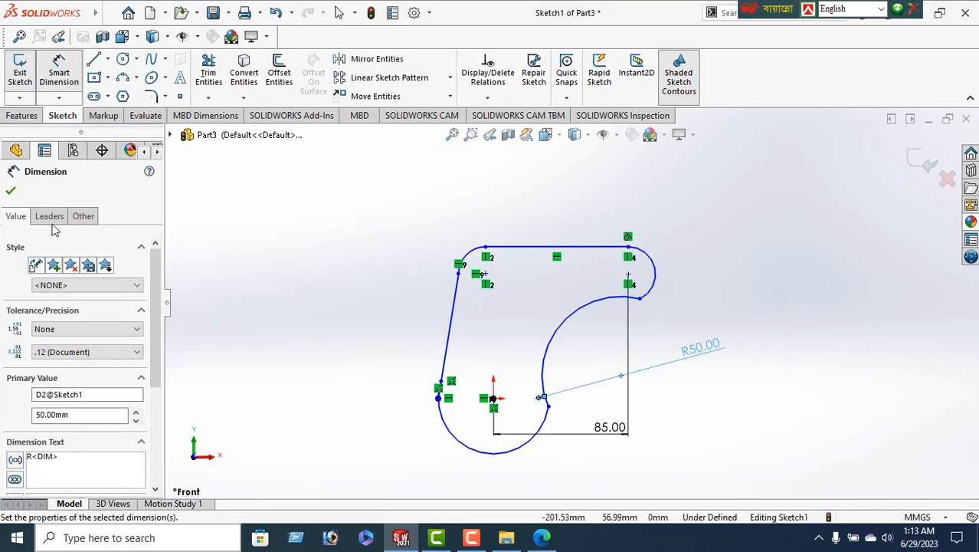
left_click(10, 191)
Step: Make the R50 arc tangent to the large bottom arc and to the right end arc at its two endpoints
left_click(549, 407)
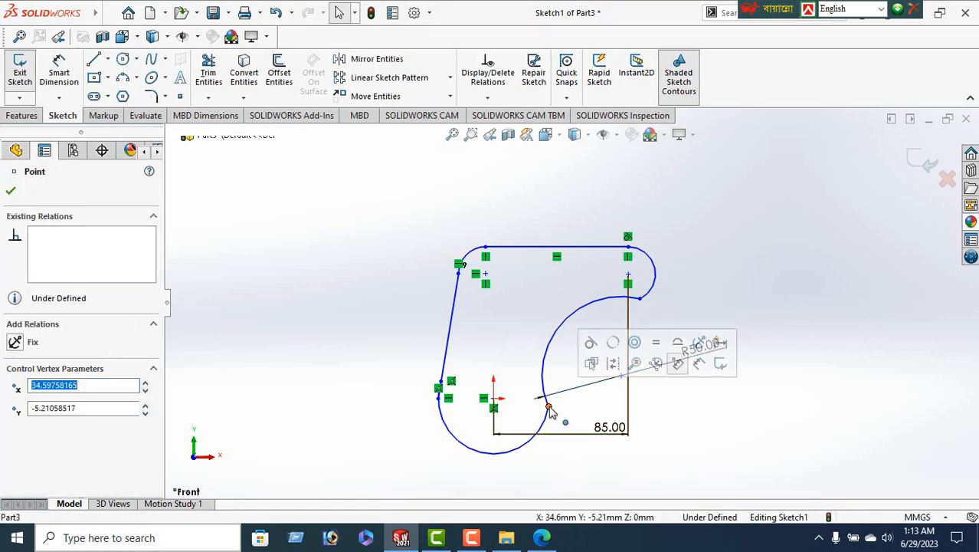
left_click(591, 342)
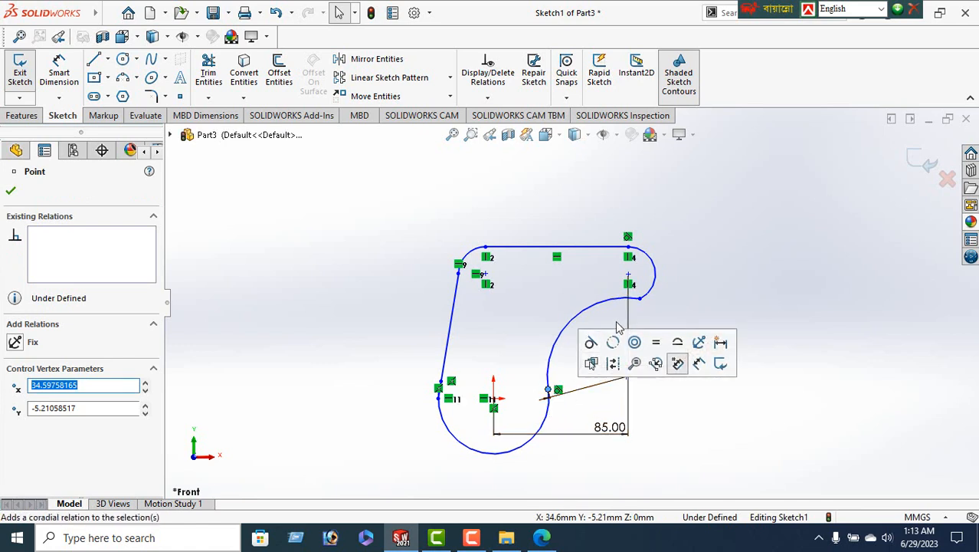
left_click(641, 300)
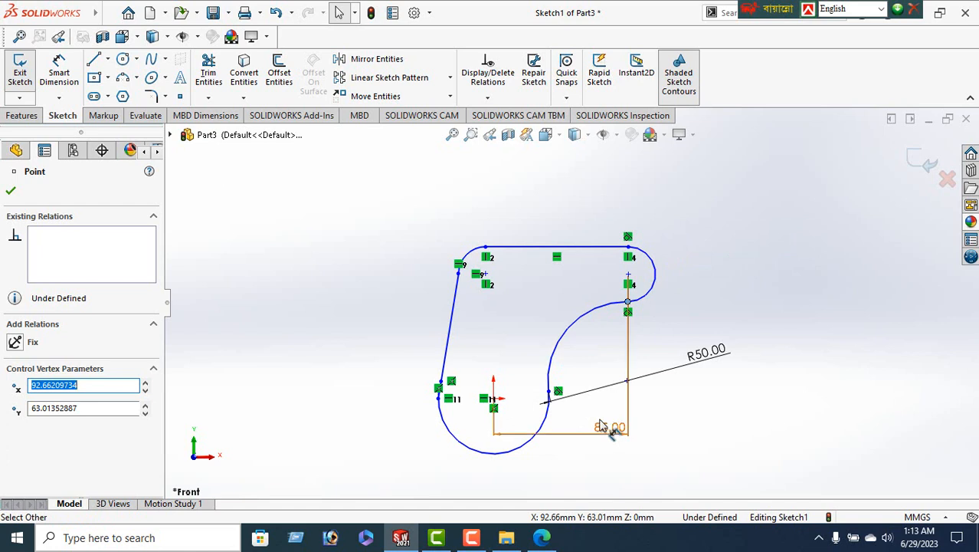
Step: Close the outline by joining the slanted line's lower end to the leftmost point of the large bottom arc
left_click(441, 391)
left_click_drag(440, 399, 437, 400)
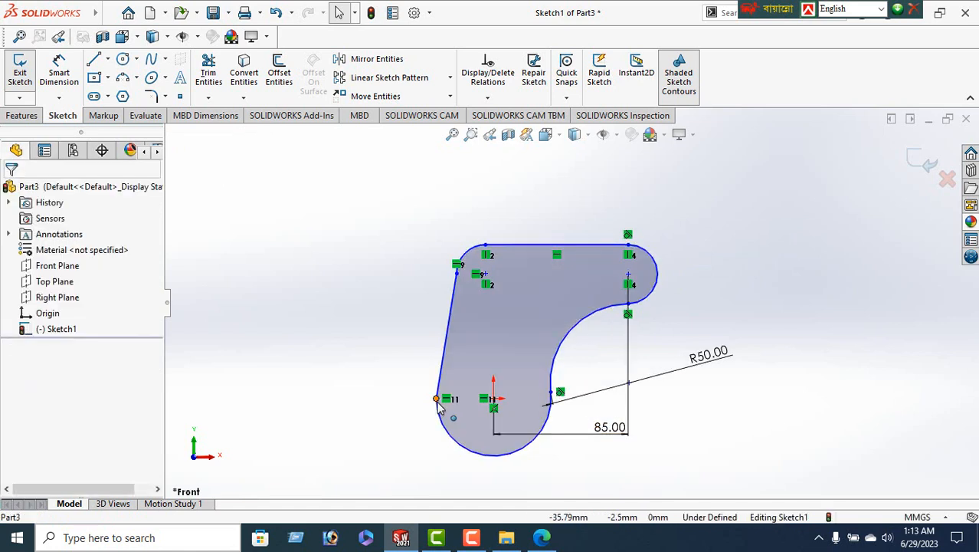
left_click(551, 393)
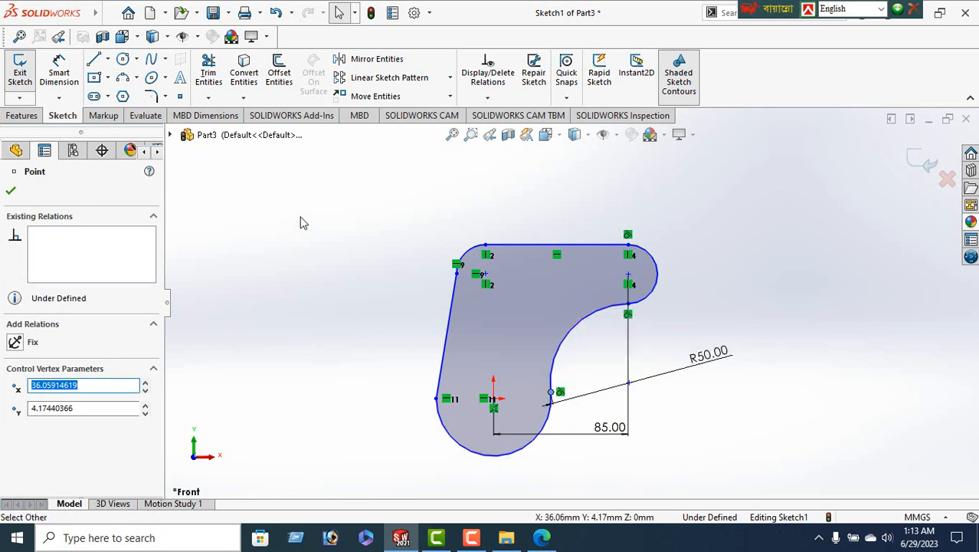
left_click(10, 191)
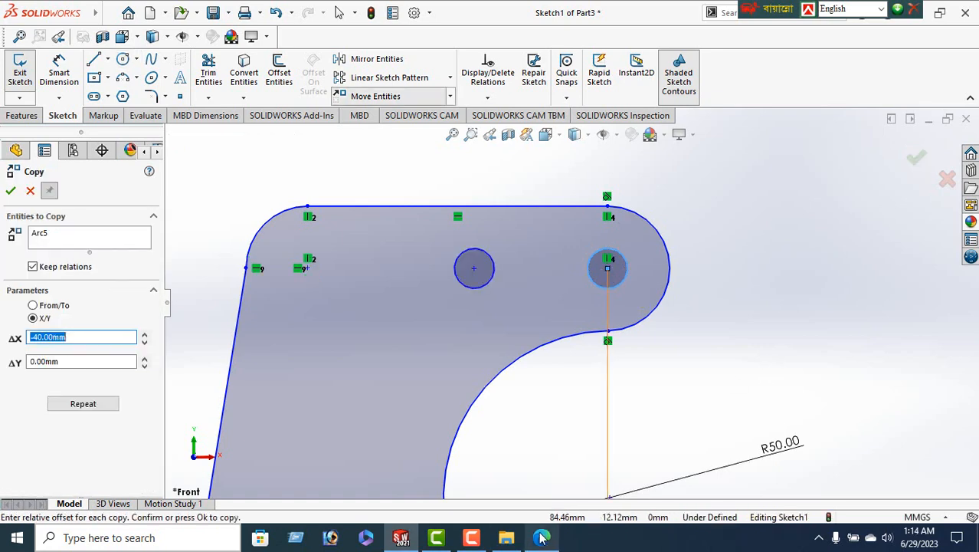
Step: Consult the slot in the Exercise-10 drawing in the browser and sketch a 40 mm line joining the topmost points of the two slot circles
key("alt+Tab")
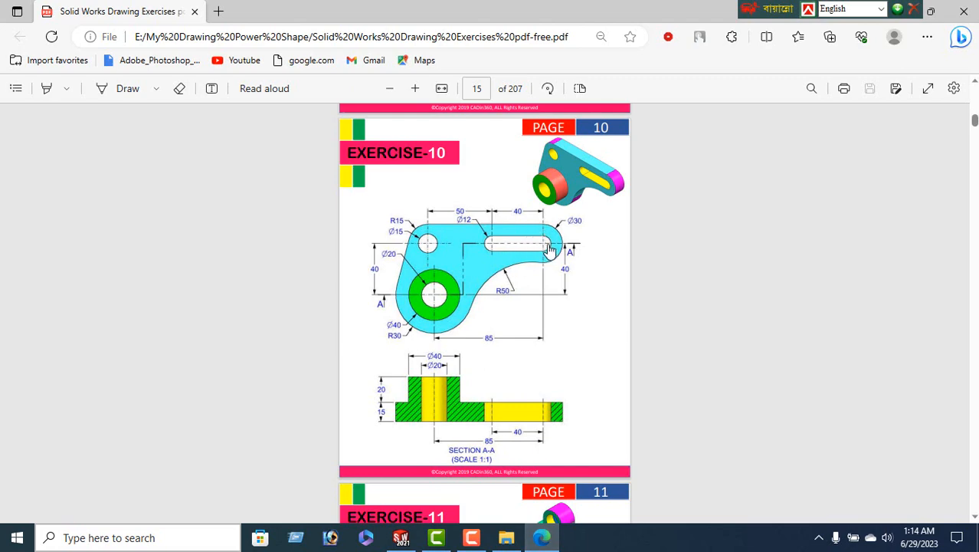
key("alt+Tab")
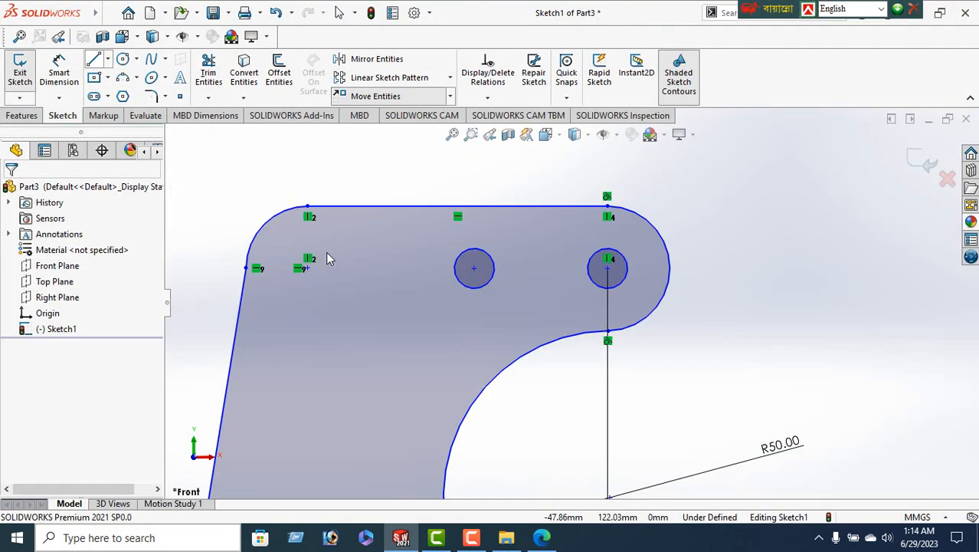
key("l")
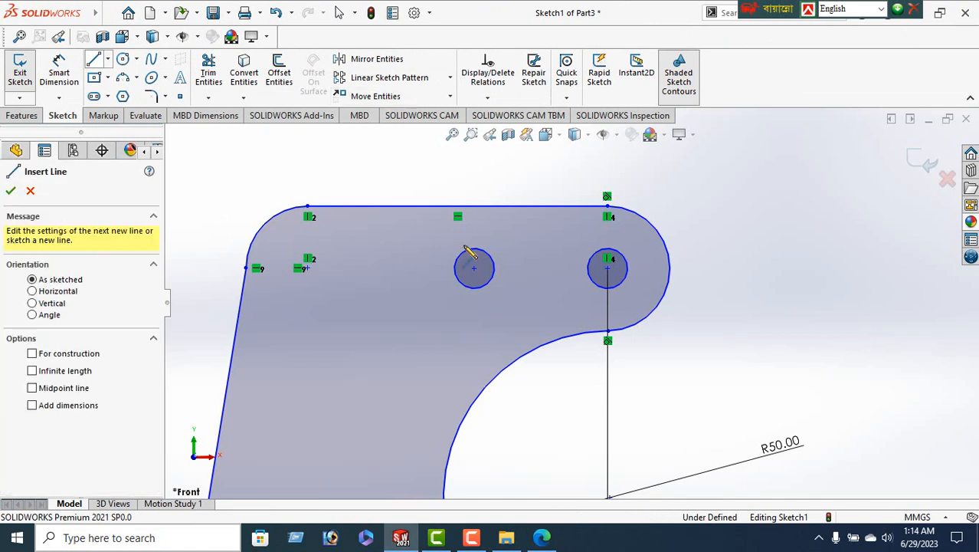
left_click(474, 248)
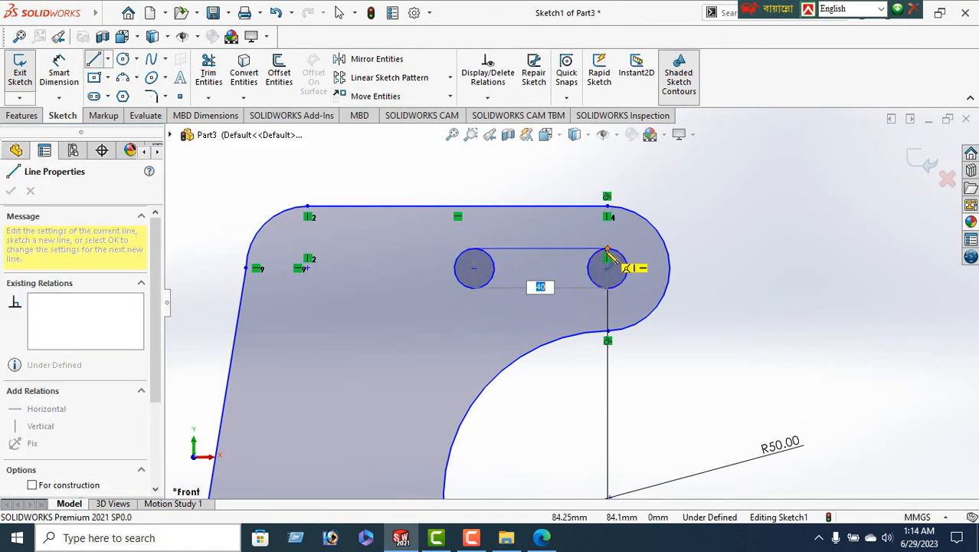
left_click(608, 248)
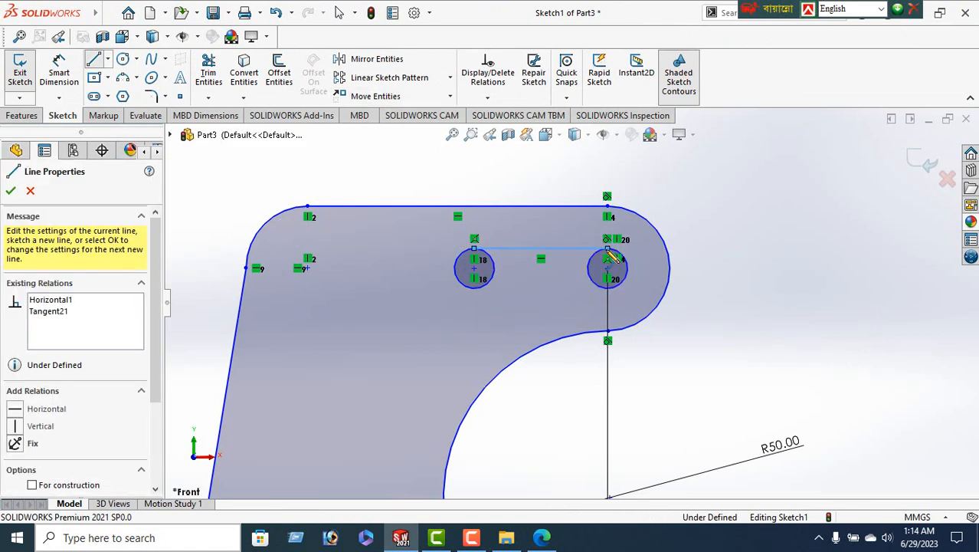
right_click(367, 178)
left_click(393, 184)
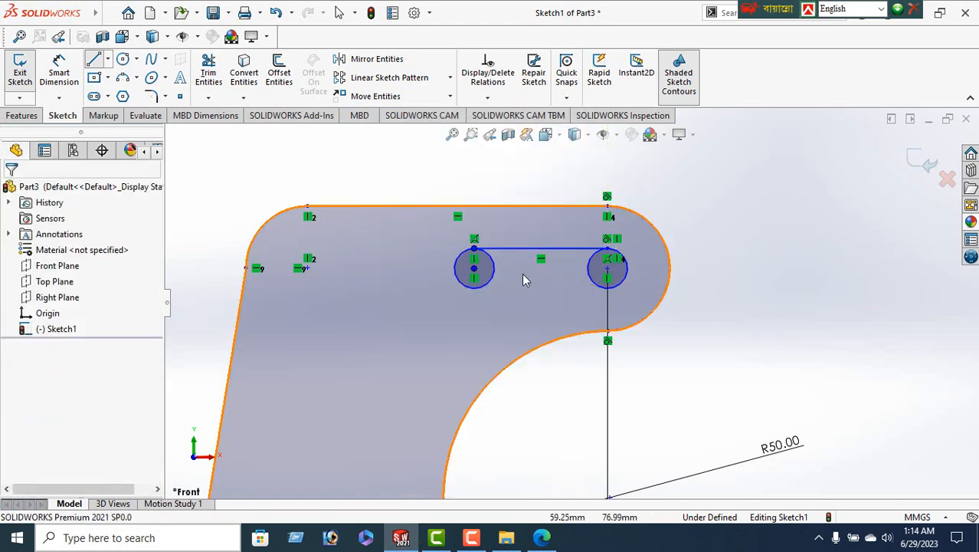
Step: Sketch a 40 mm horizontal line joining the lowest points of the two slot circles
left_click(93, 61)
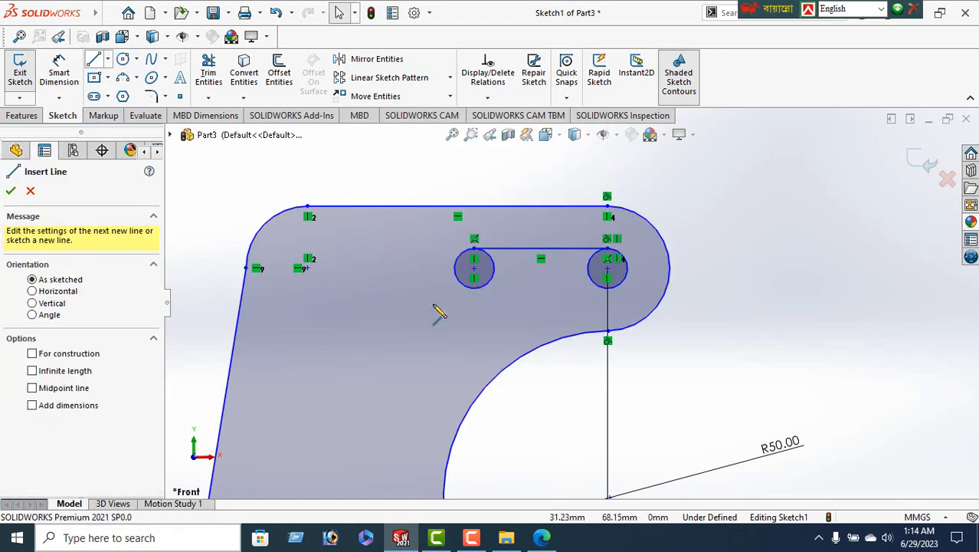
left_click(475, 289)
left_click(610, 290)
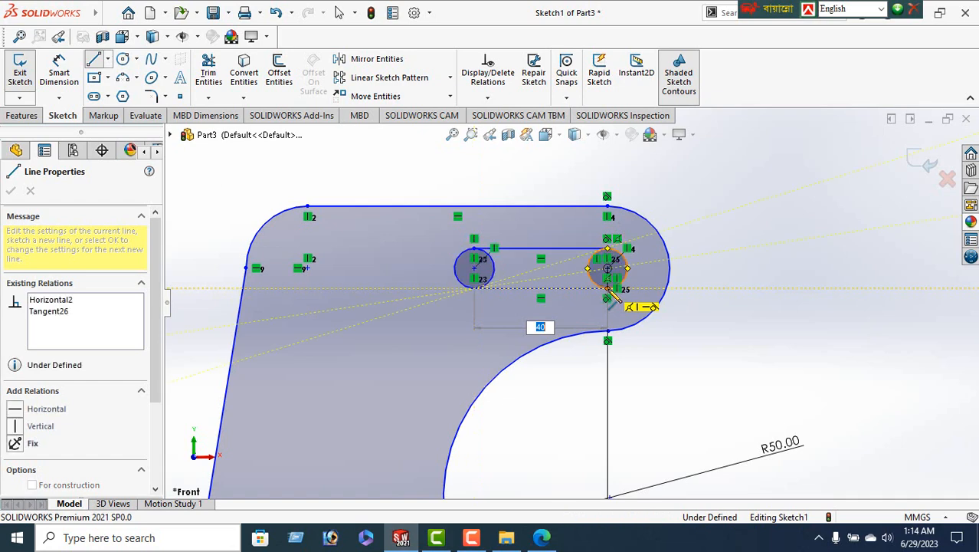
right_click(767, 198)
left_click(793, 205)
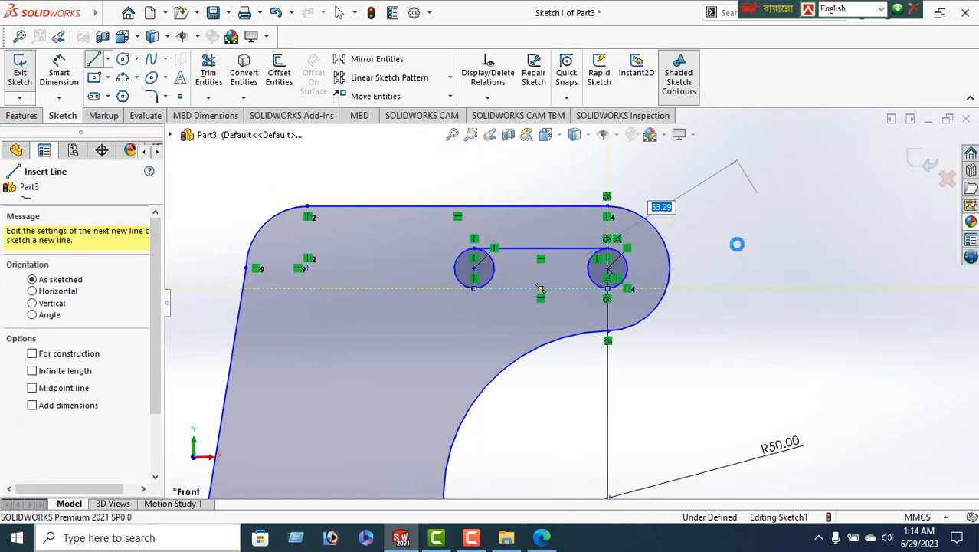
Step: Trim the inner halves of both slot circles with Power trim to leave a closed slot profile
left_click(210, 81)
mouse_move(605, 269)
left_mouse_down()
mouse_move(507, 263)
mouse_move(489, 276)
left_mouse_up()
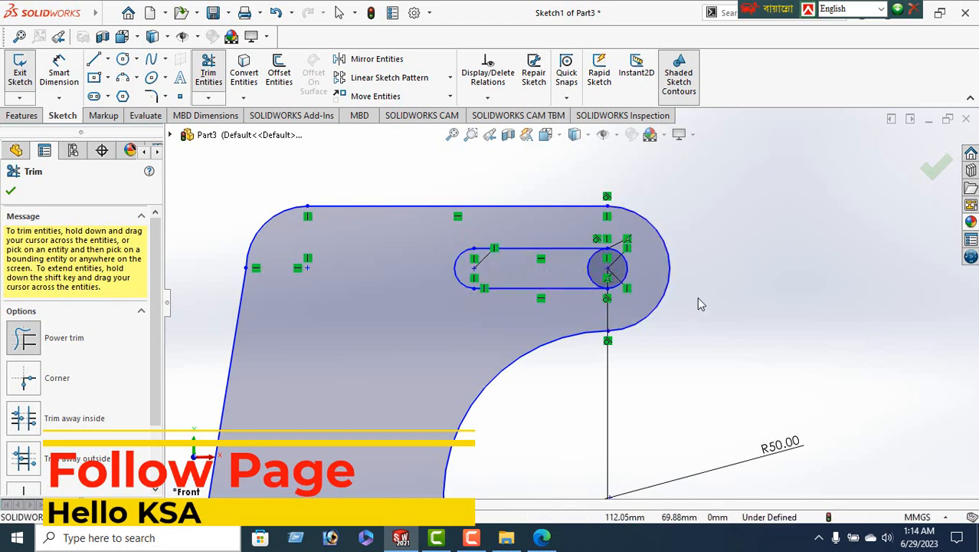
left_click_drag(561, 266, 590, 277)
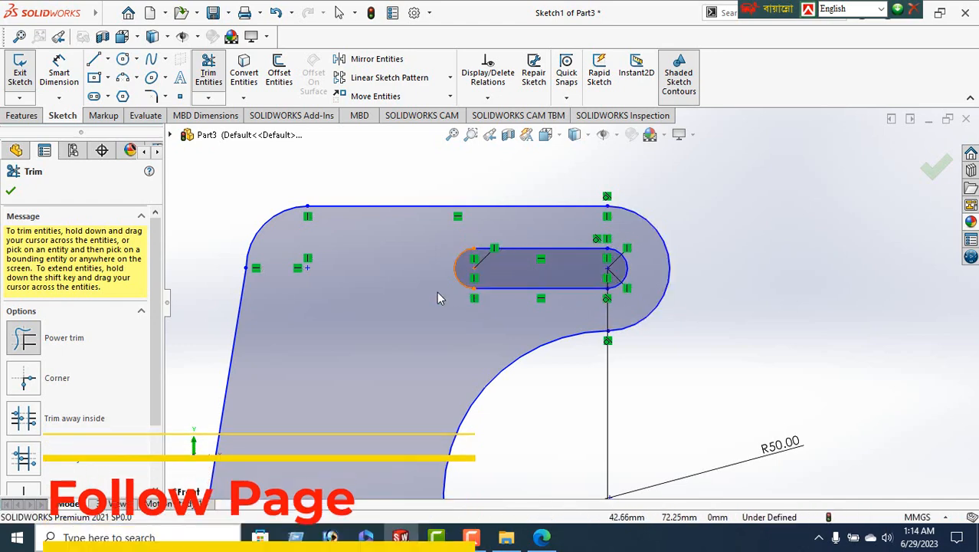
left_click(10, 193)
Step: Consult the Exercise-10 drawing in the browser and sketch a 15 mm diameter circle centred on the upper-left corner arc's centre
scroll(586, 332, "down", 2)
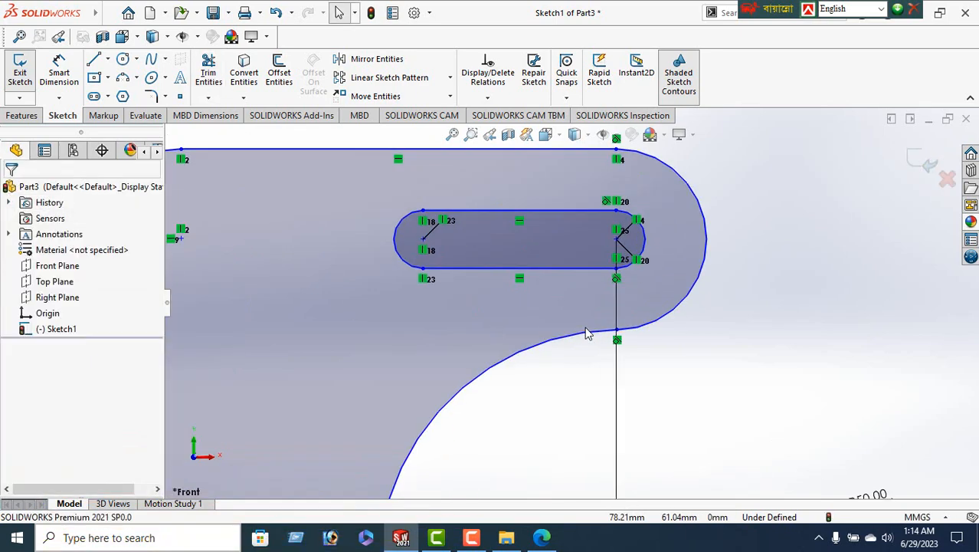
scroll(587, 332, "up", 3)
scroll(586, 332, "up", 2)
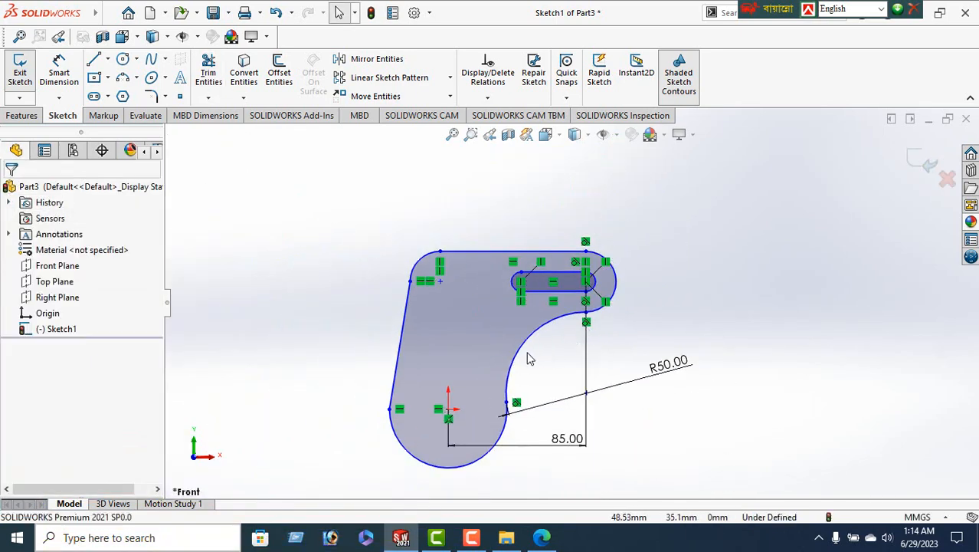
middle_click_drag(450, 421, 513, 364, "ctrl")
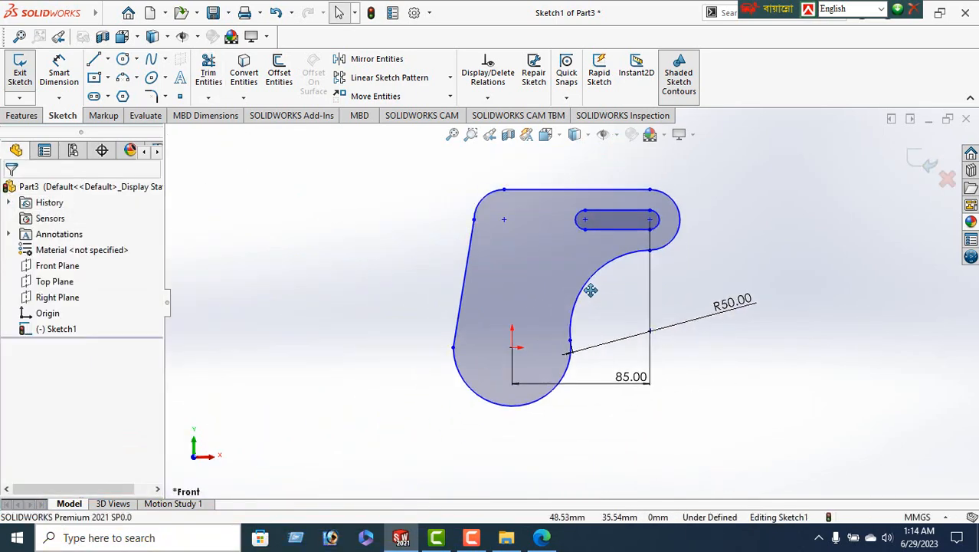
left_click(541, 538)
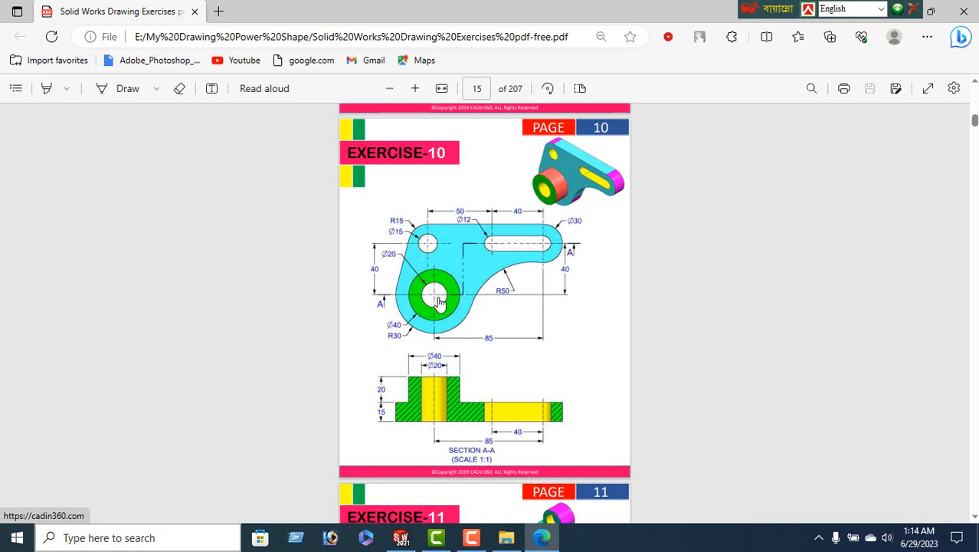
left_click(401, 537)
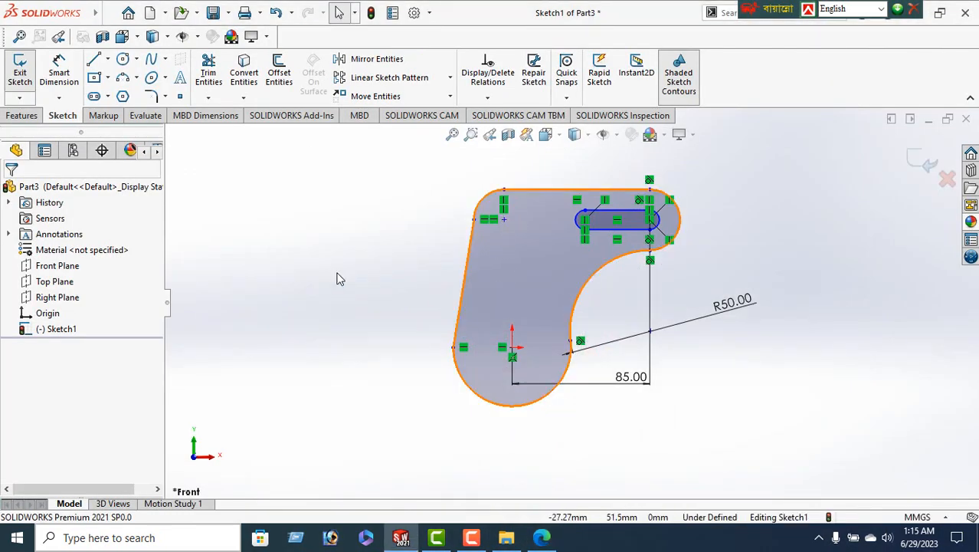
left_click(123, 62)
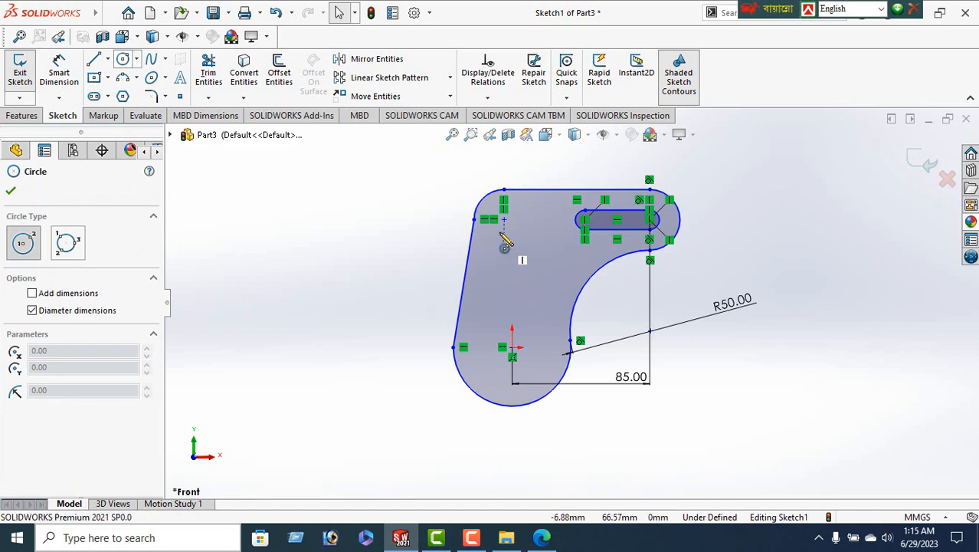
left_click(504, 220)
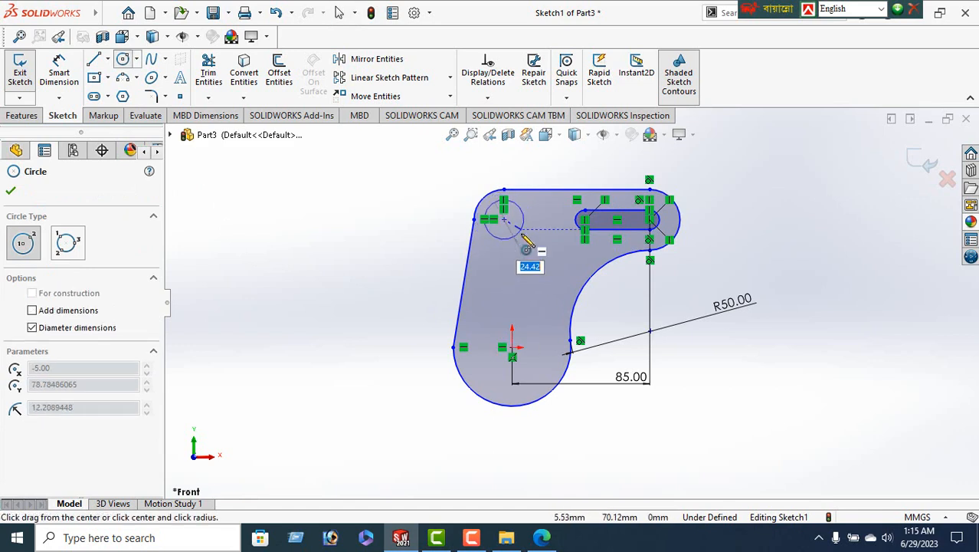
type("18")
key("Return")
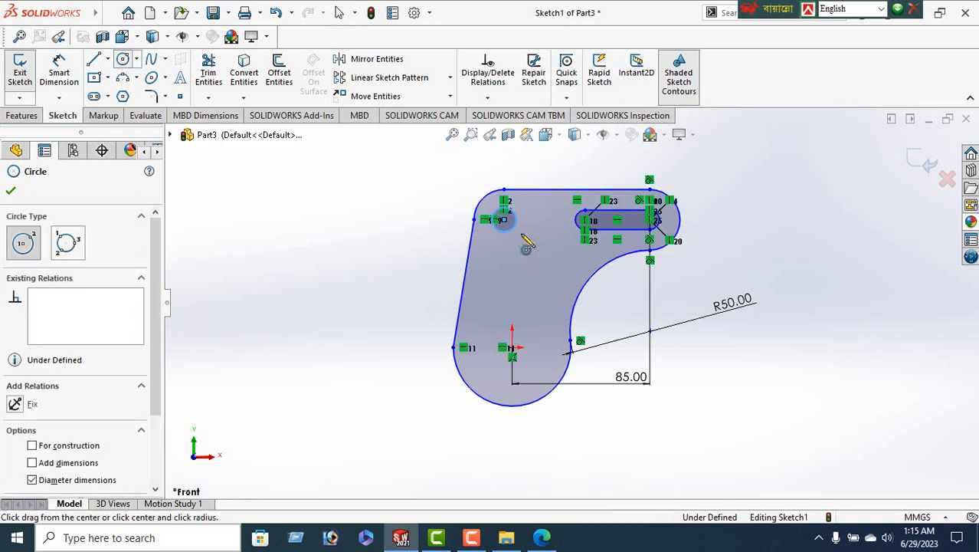
left_click(11, 191)
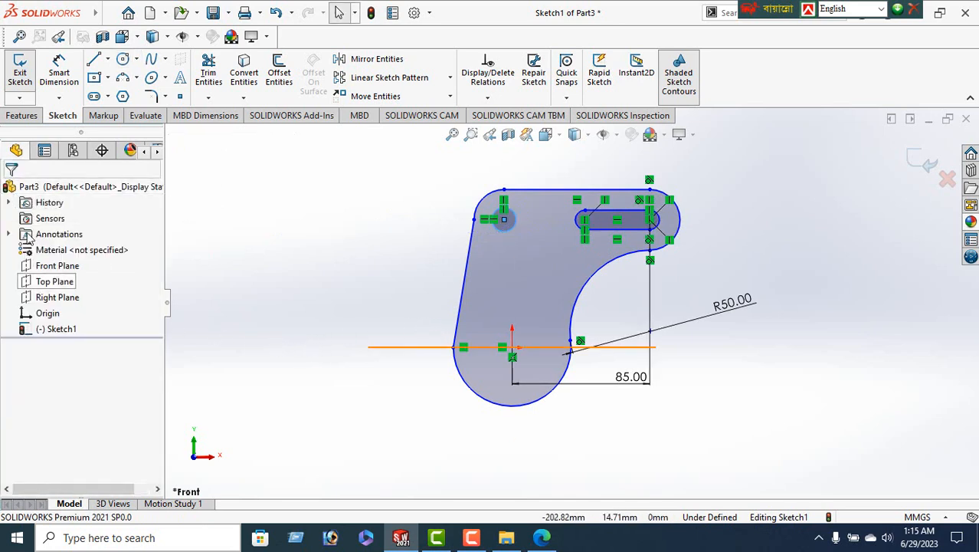
Step: Check the plate thickness in the Exercise-10 drawing and extrude the sketch 15 mm with a Blind end condition
left_click(23, 115)
left_click(25, 70)
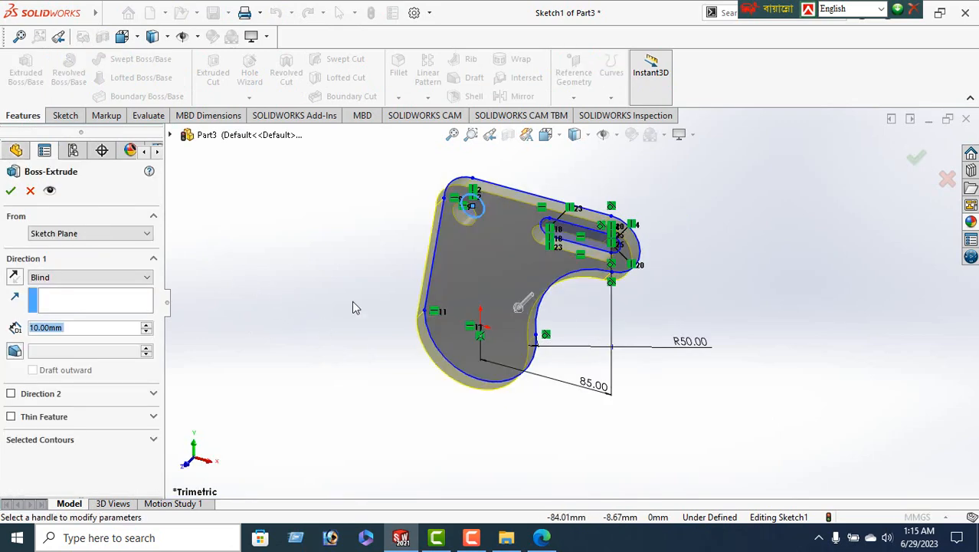
left_click(542, 538)
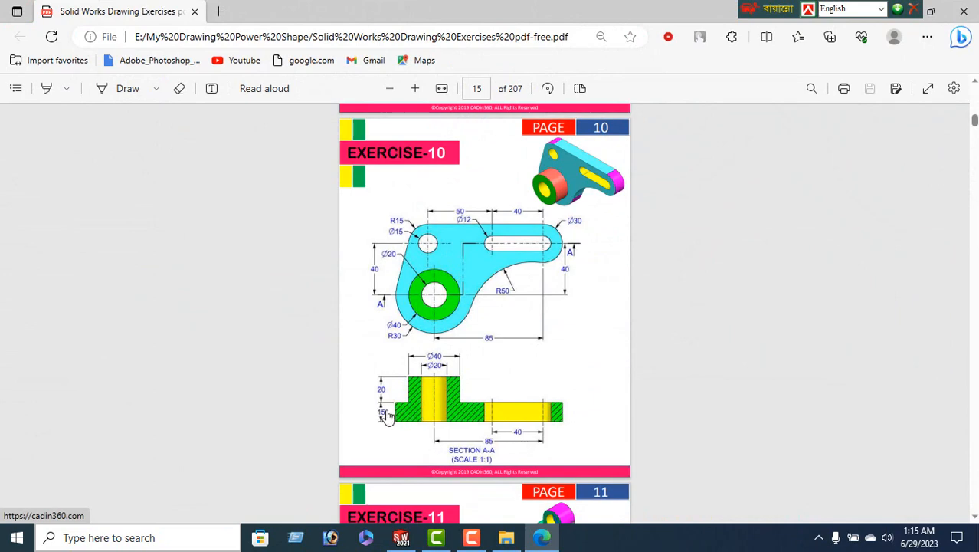
left_click(542, 538)
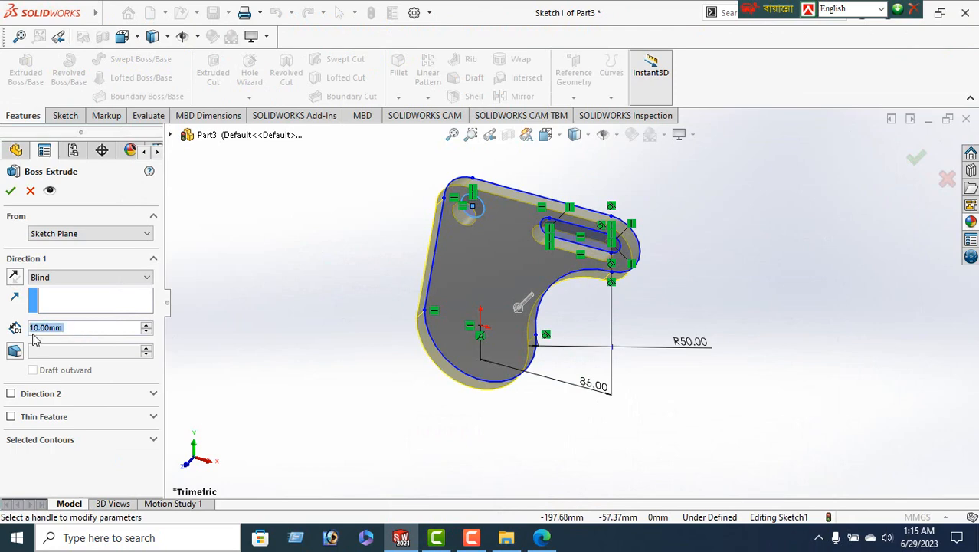
type("15")
key("Return")
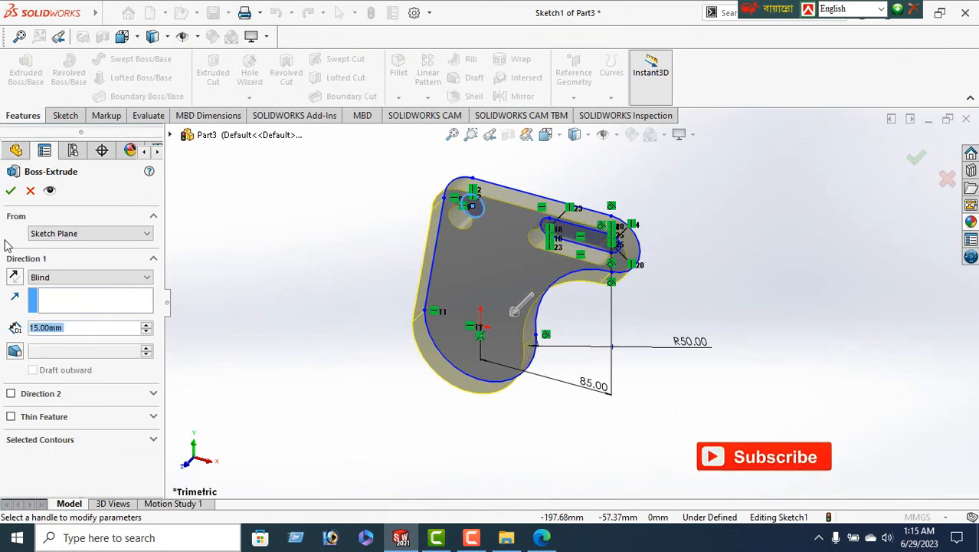
left_click(10, 192)
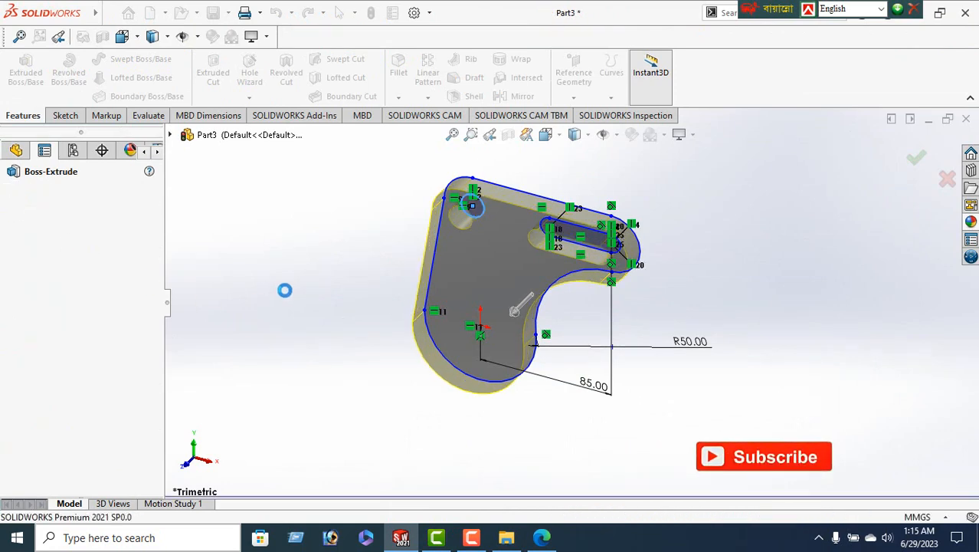
Step: Consult the boss in the Exercise-10 drawing and sketch a 40 mm diameter circle at the origin on the plate's back face
middle_click_drag(425, 260, 678, 403)
middle_click_drag(540, 237, 623, 314)
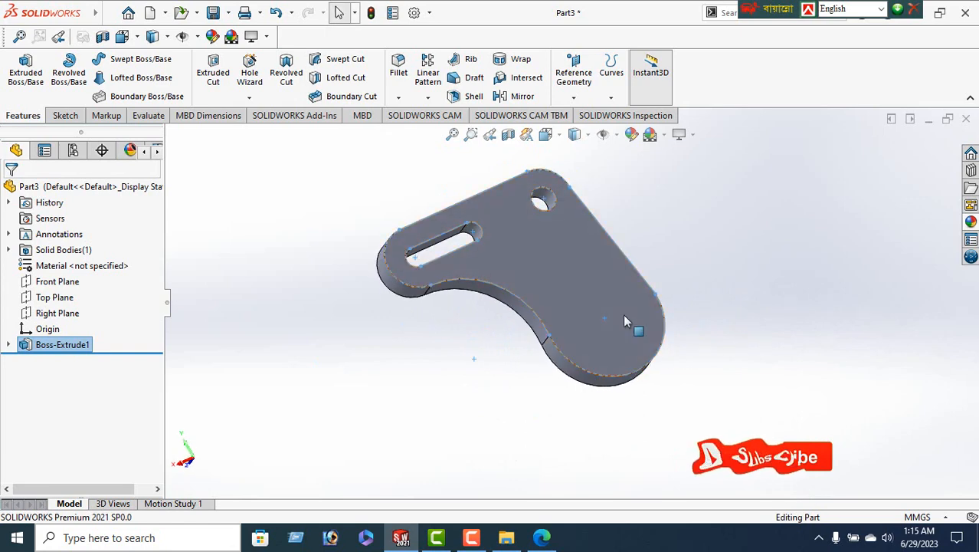
left_click(583, 293)
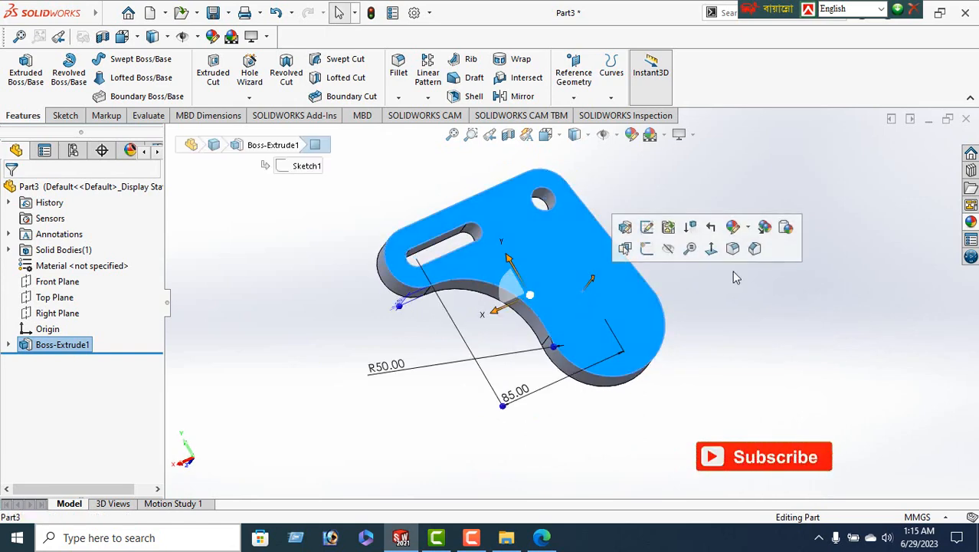
left_click(711, 248)
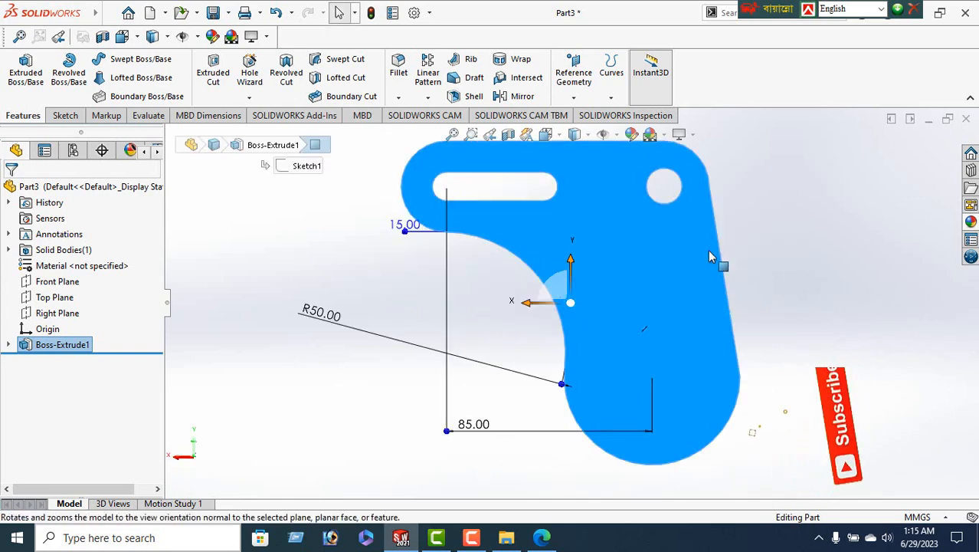
left_click(542, 538)
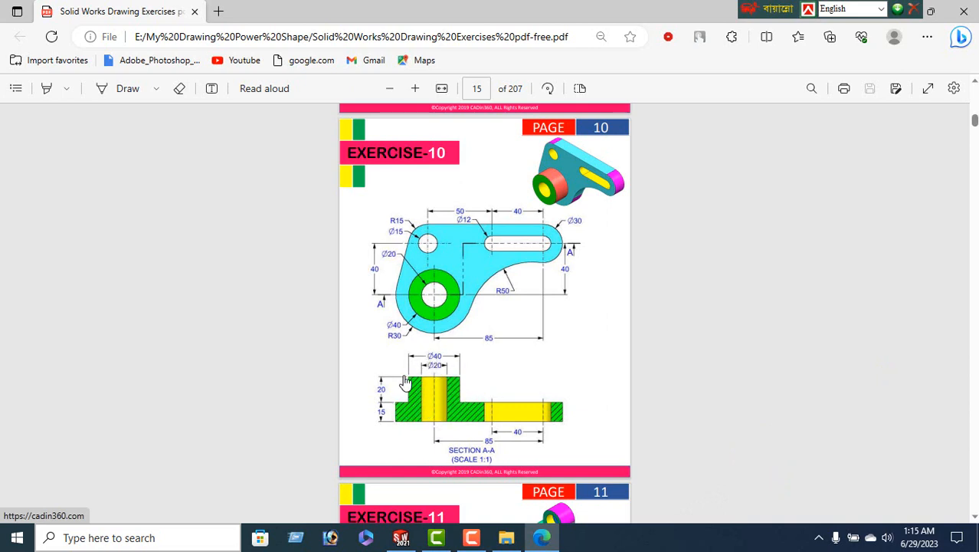
left_click(541, 537)
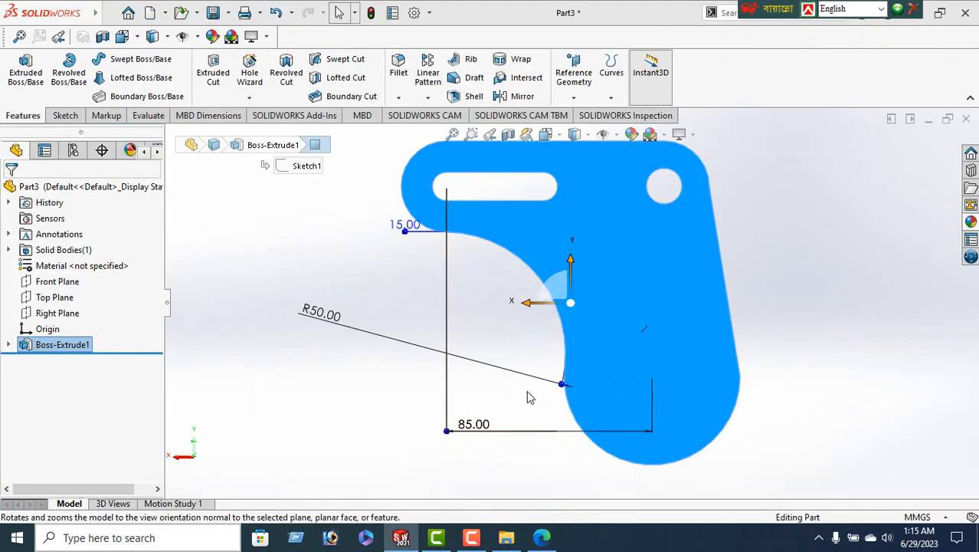
left_click(65, 115)
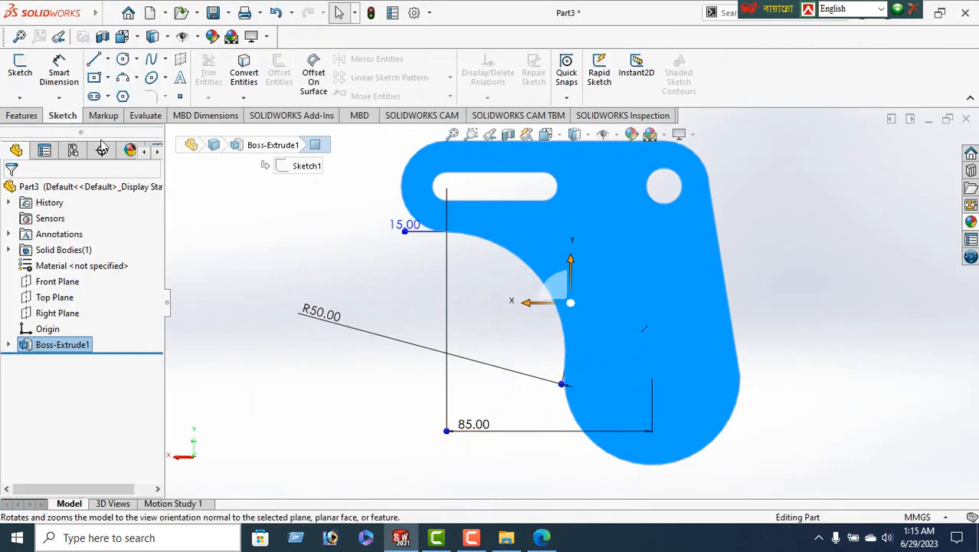
left_click(123, 59)
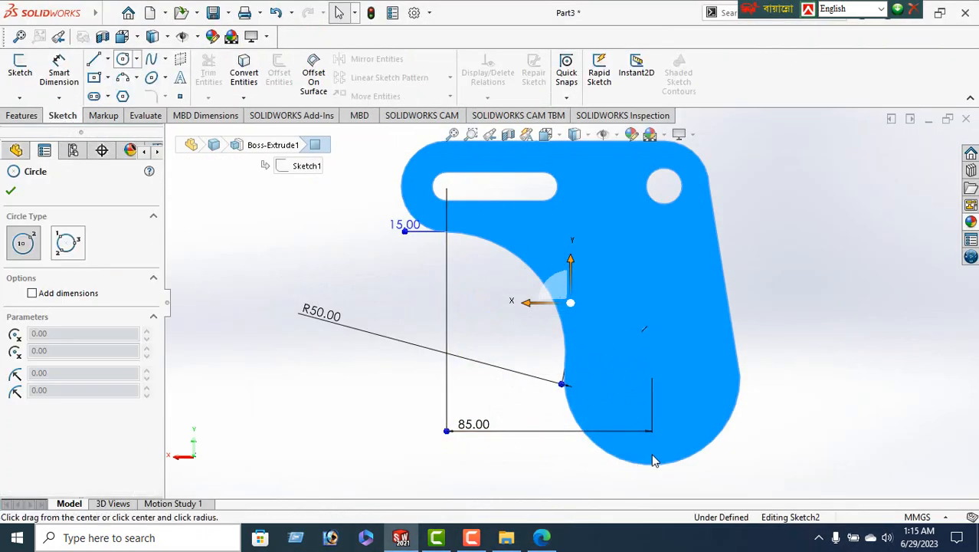
left_click(661, 418)
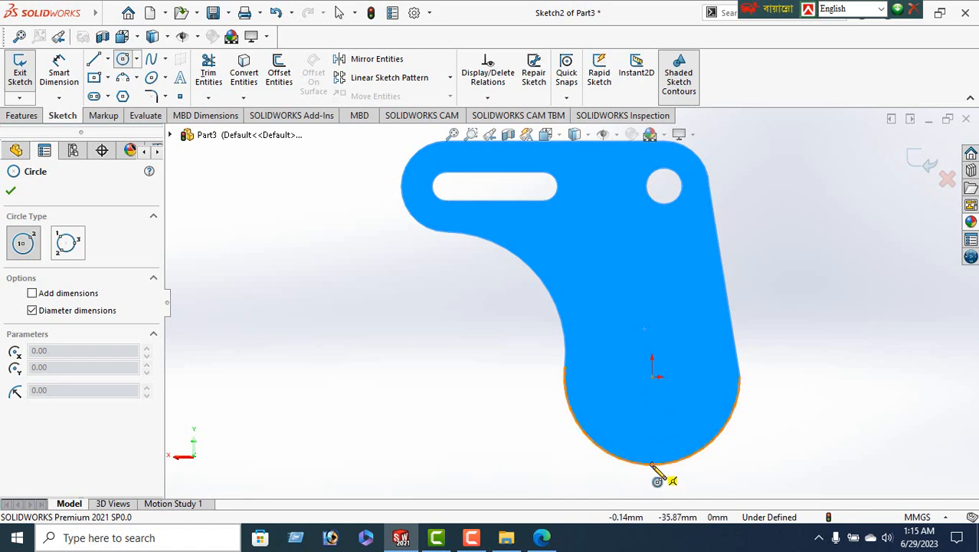
left_click(652, 377)
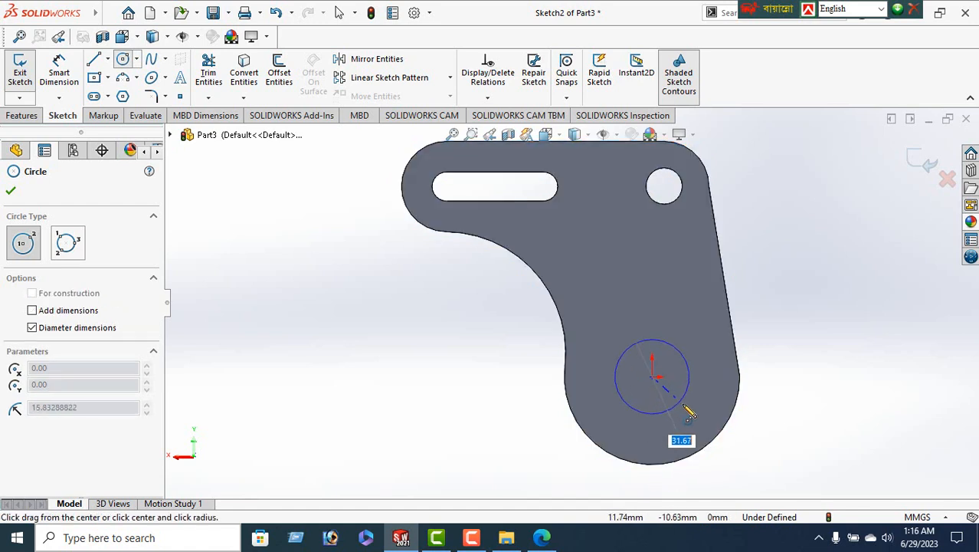
type("40")
key("Return")
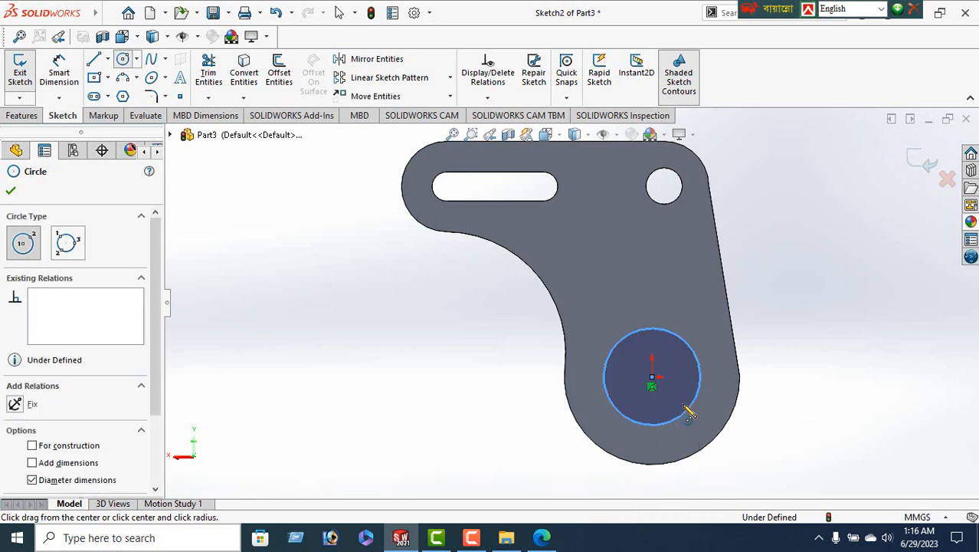
left_click(12, 193)
Step: Extrude the 40 mm circle 20 mm outward from the plate's back face as a merged boss
middle_click_drag(473, 364, 472, 279)
left_click(22, 115)
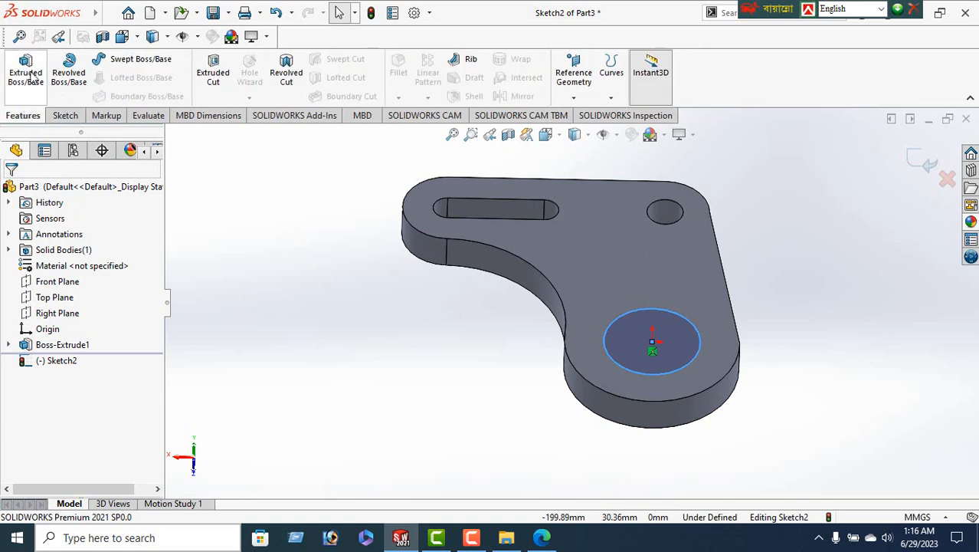
left_click(25, 73)
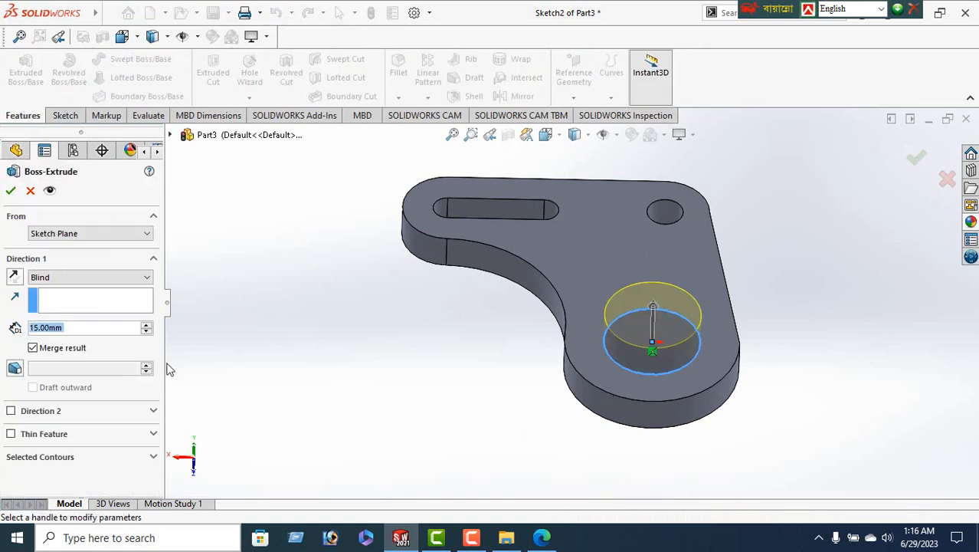
type("20")
key("Return")
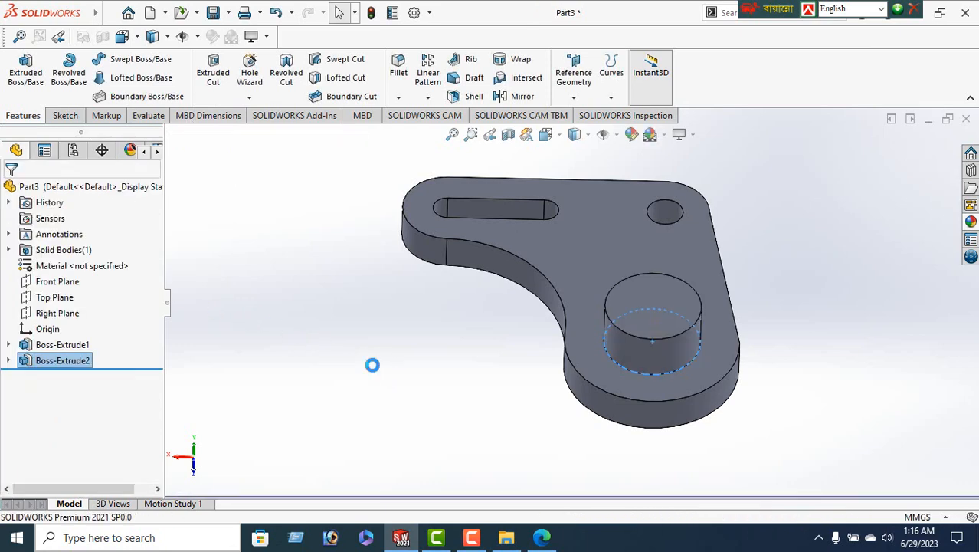
Step: Sketch a 20 mm diameter circle at the origin on the boss's end face, consulting the bore in the Exercise-10 drawing
middle_click_drag(588, 356, 629, 318)
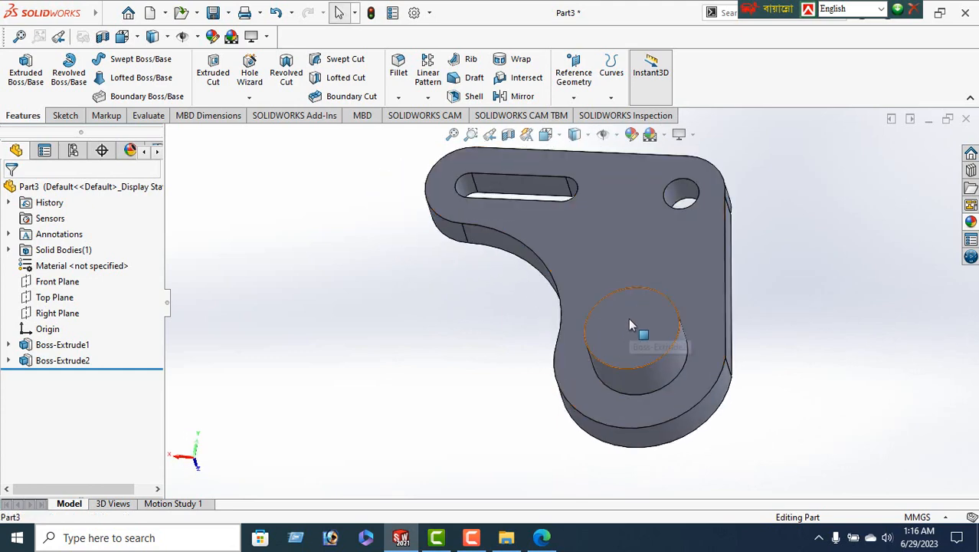
left_click(628, 317)
left_click(757, 278)
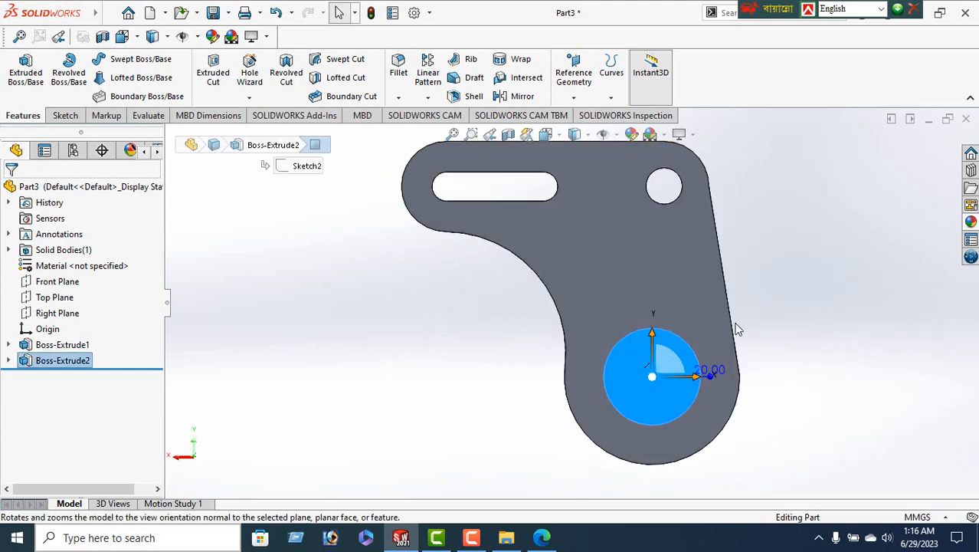
left_click(66, 115)
left_click(123, 61)
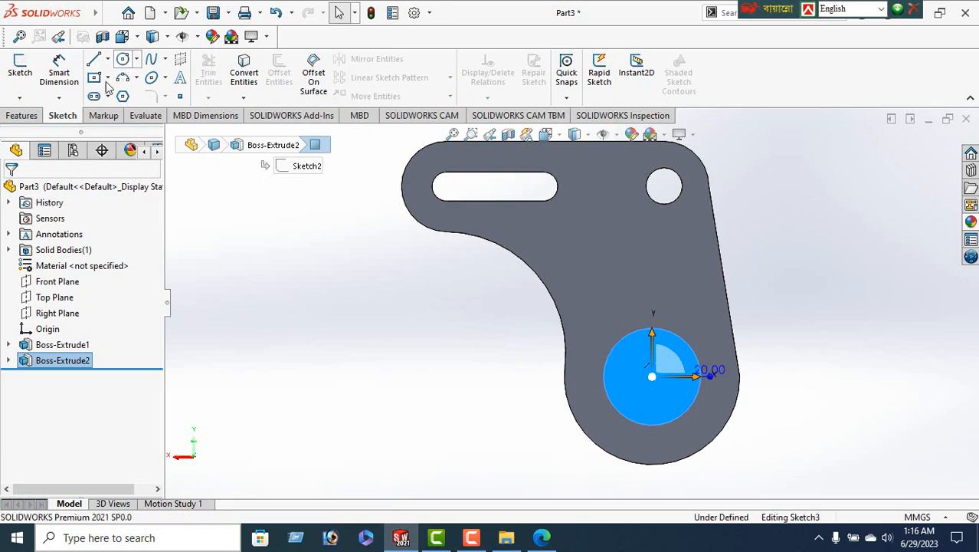
left_click(653, 377)
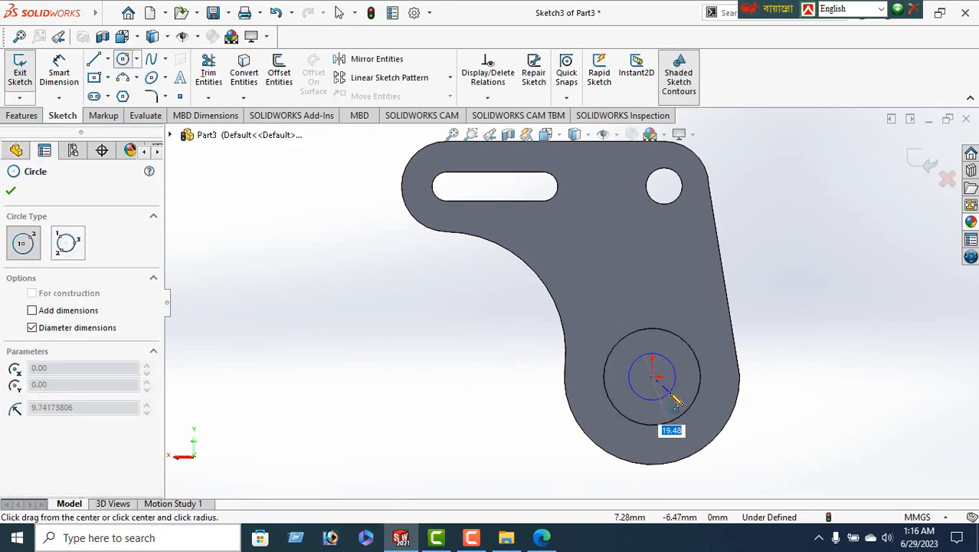
left_click(542, 537)
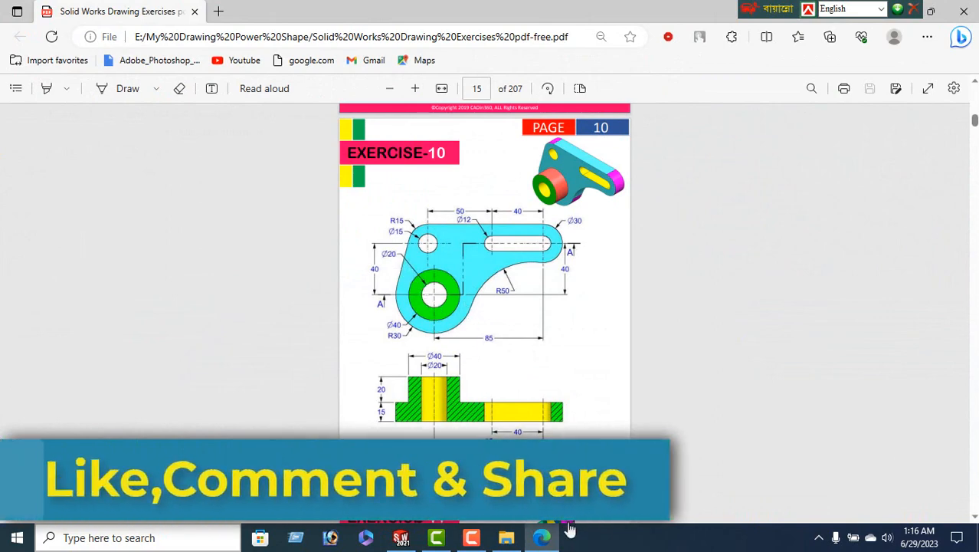
left_click(540, 537)
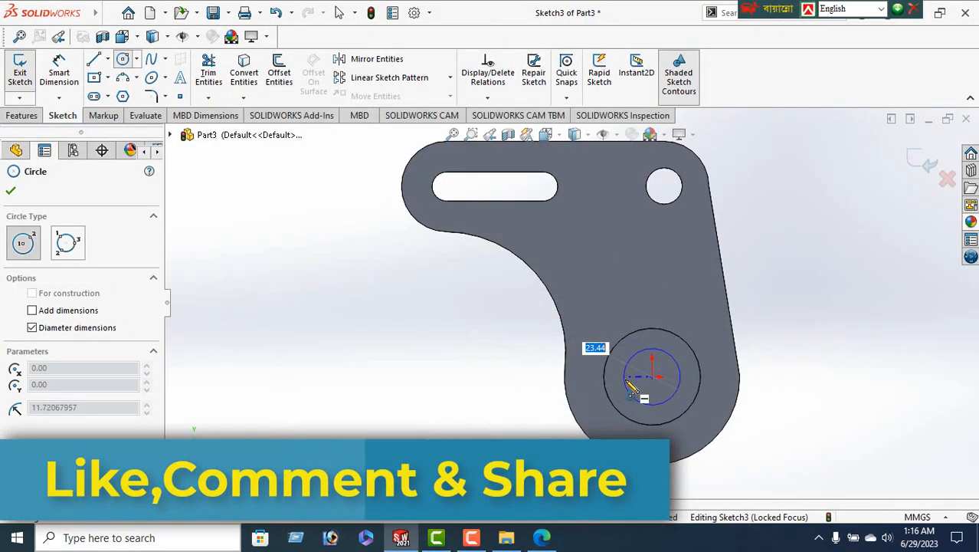
type("20")
key("Return")
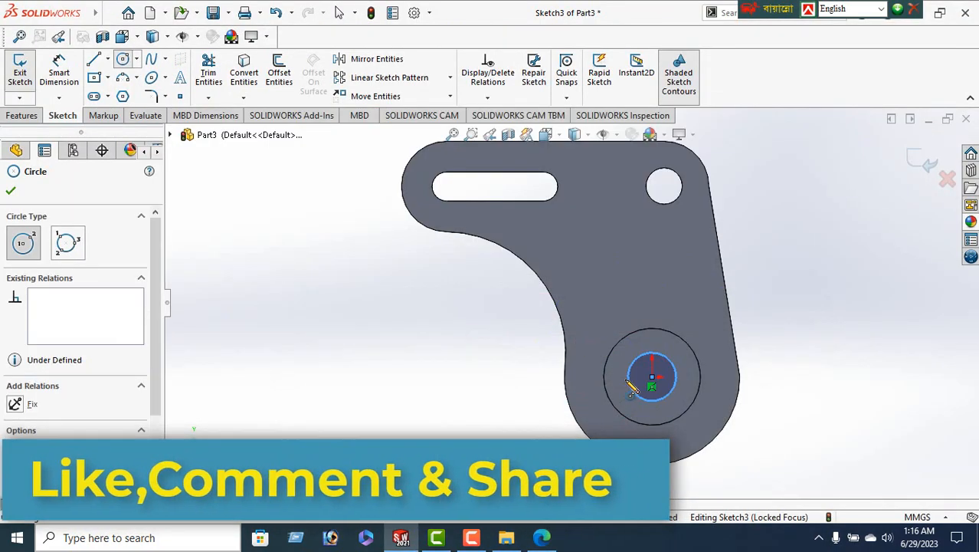
middle_click_drag(608, 406, 586, 266)
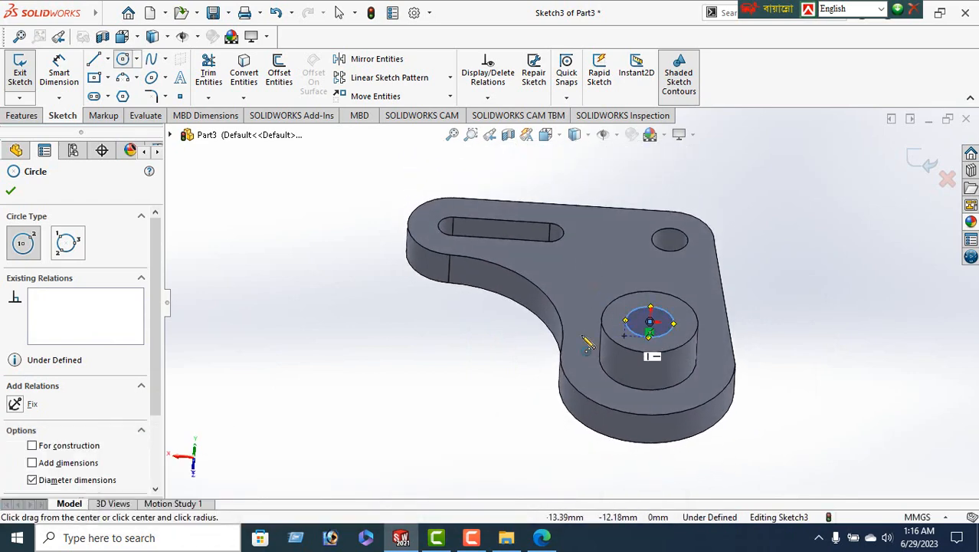
Step: Cut-extrude the 20 mm circle 72 mm deep with a Blind end condition, through the boss and the plate
left_click(21, 115)
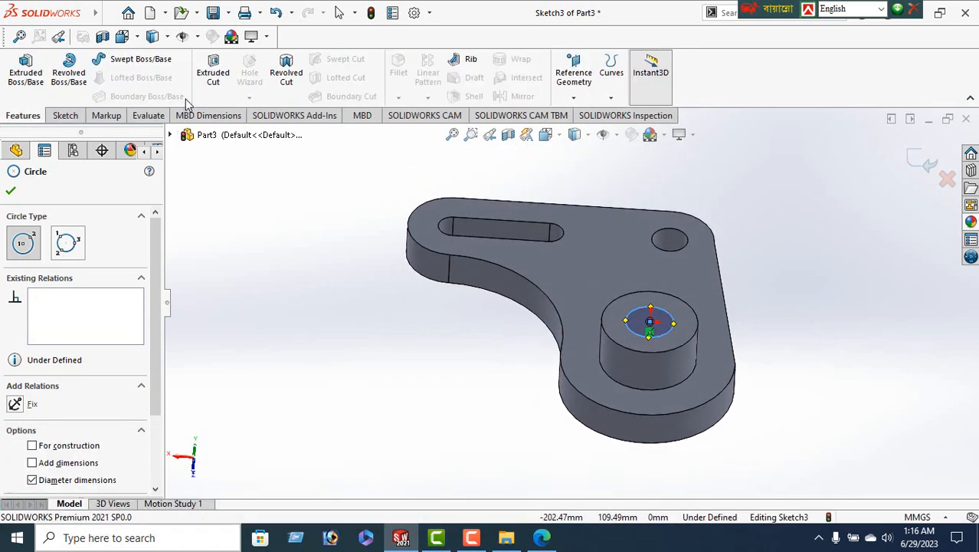
left_click(213, 79)
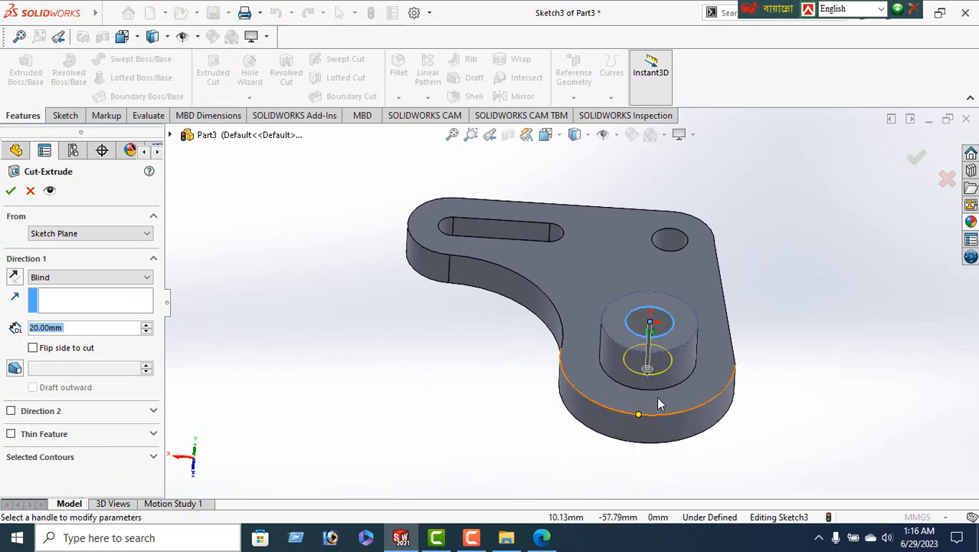
left_click_drag(649, 375, 649, 464)
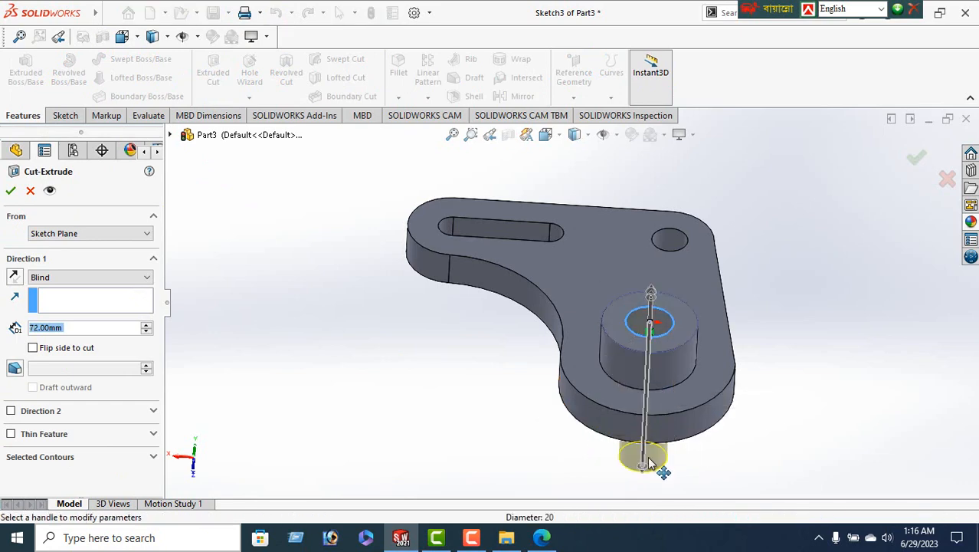
left_click(11, 193)
left_click(367, 329)
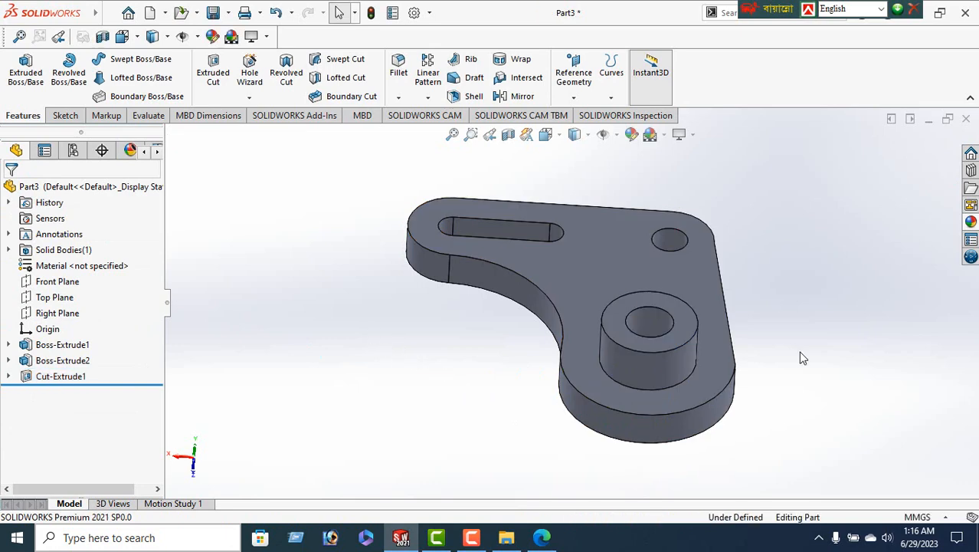
Step: Examine the finished bracket from several sides and compare it with the Exercise-10 drawing in the PDF
middle_click_drag(800, 354, 797, 410)
scroll(655, 383, "down", 3)
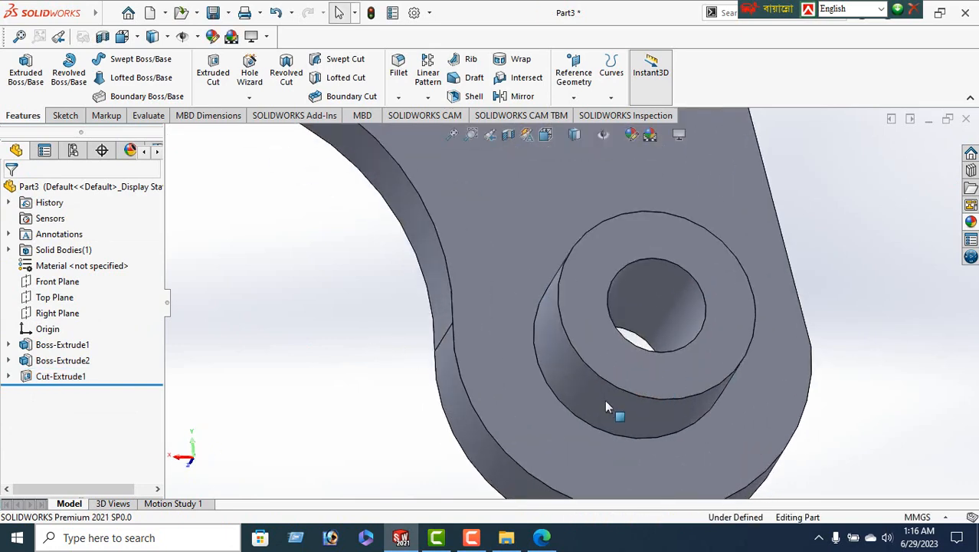
scroll(605, 399, "up", 5)
middle_click_drag(574, 368, 667, 451)
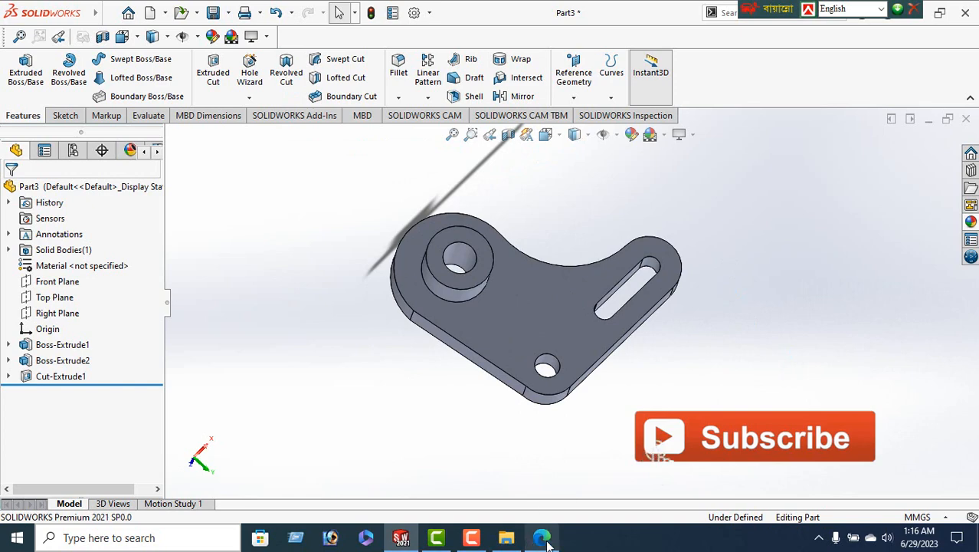
key("alt+Tab")
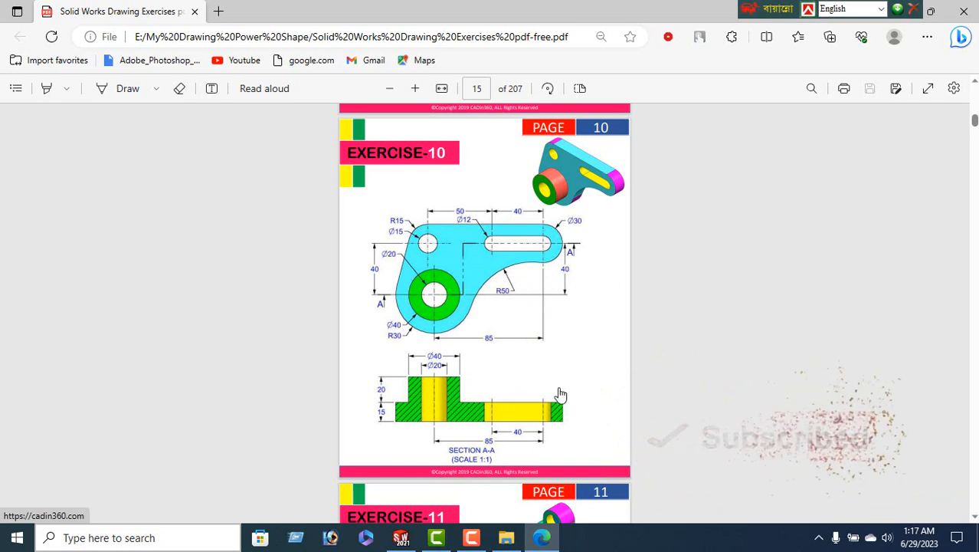
key("alt+Tab")
middle_click_drag(586, 488, 387, 463)
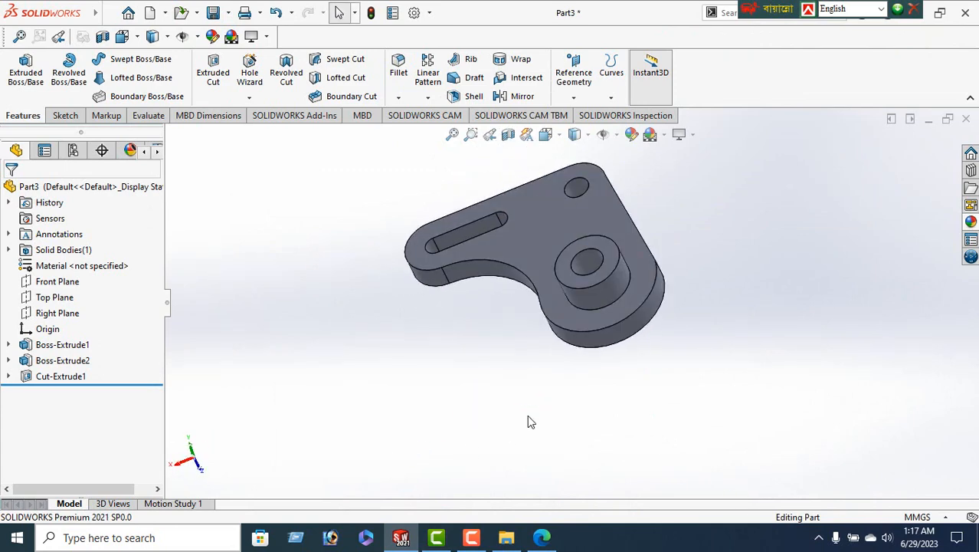
middle_click_drag(555, 387, 518, 487, "ctrl")
middle_click_drag(619, 383, 648, 400)
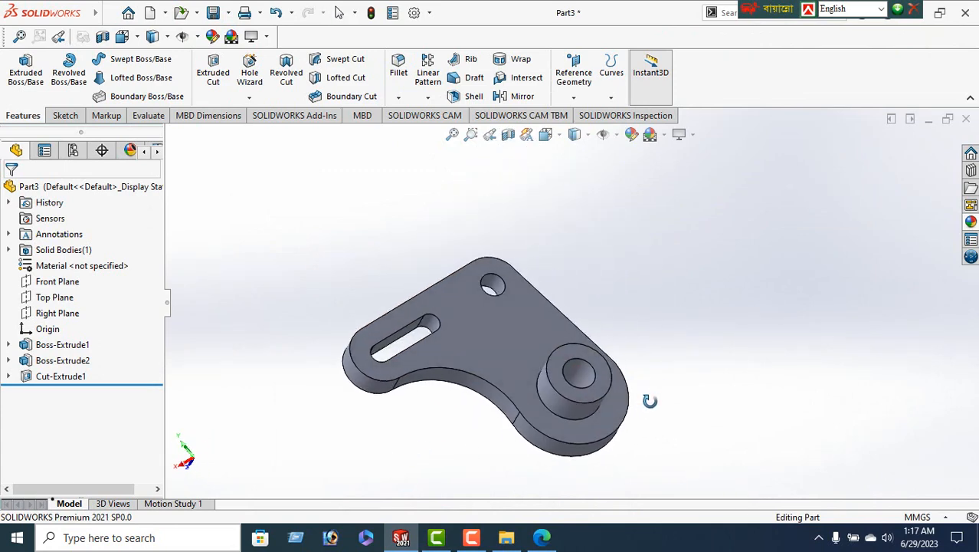
scroll(596, 393, "down", 3)
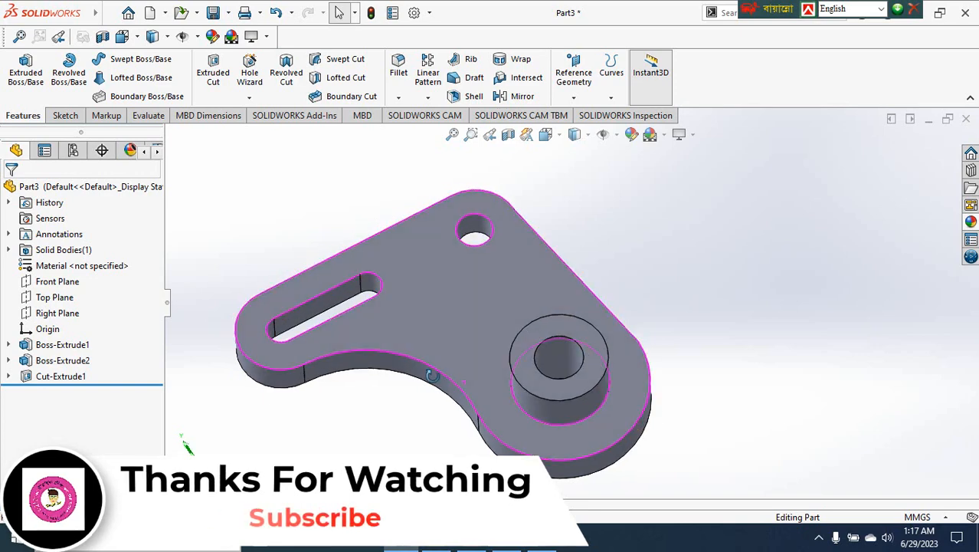
middle_click_drag(554, 395, 954, 298)
Step: Apply the polished brass appearance from the Metal > Brass library to the whole bracket
left_click(972, 221)
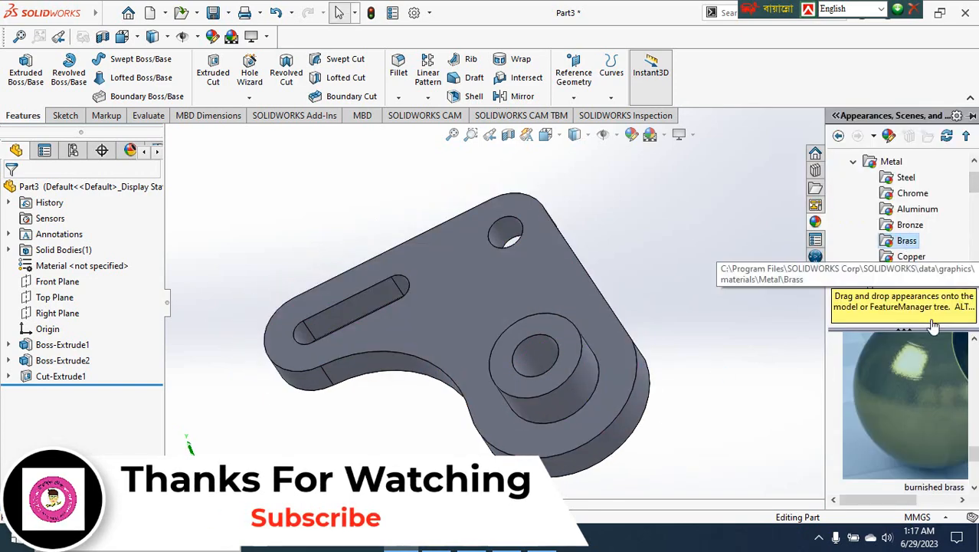
scroll(942, 377, "down", 3)
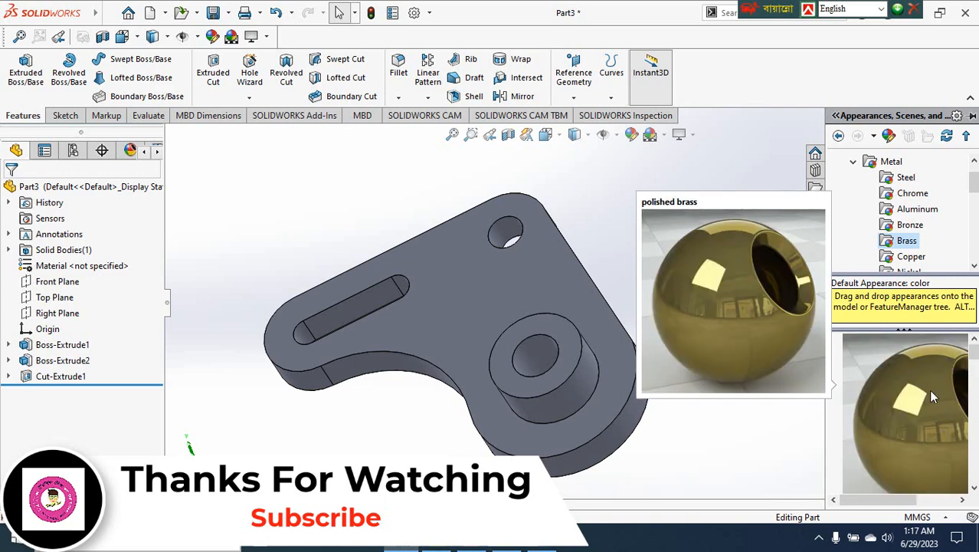
double_click(929, 393)
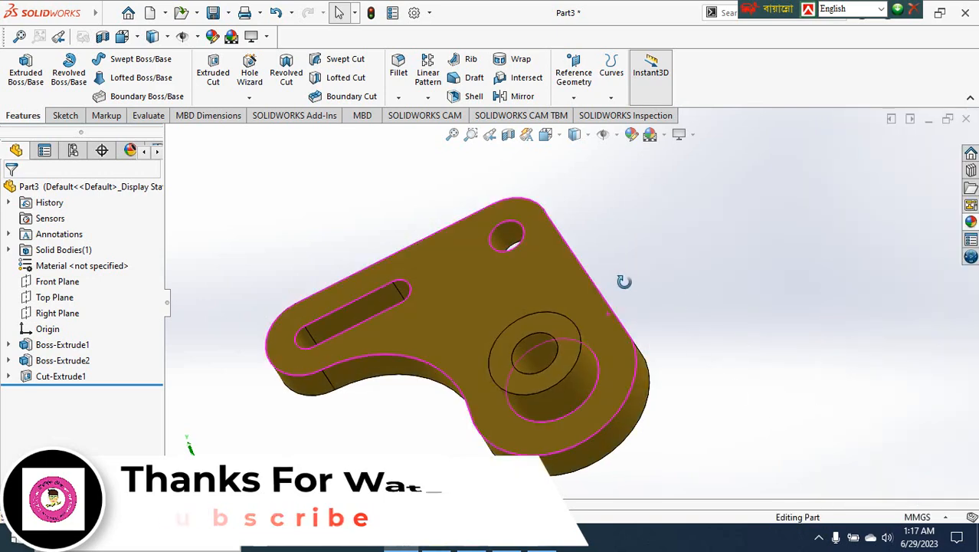